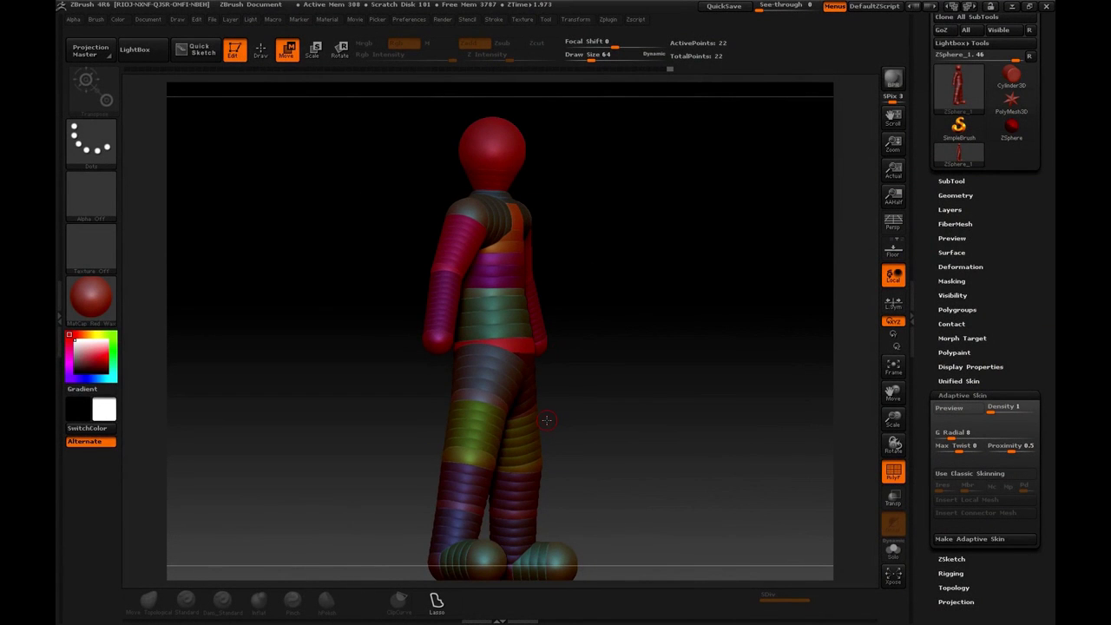
Add a small ZSphere on the inner side of the hand sphere as the thumb's base, mirrored on both hands
left_click_drag(609, 356, 613, 319)
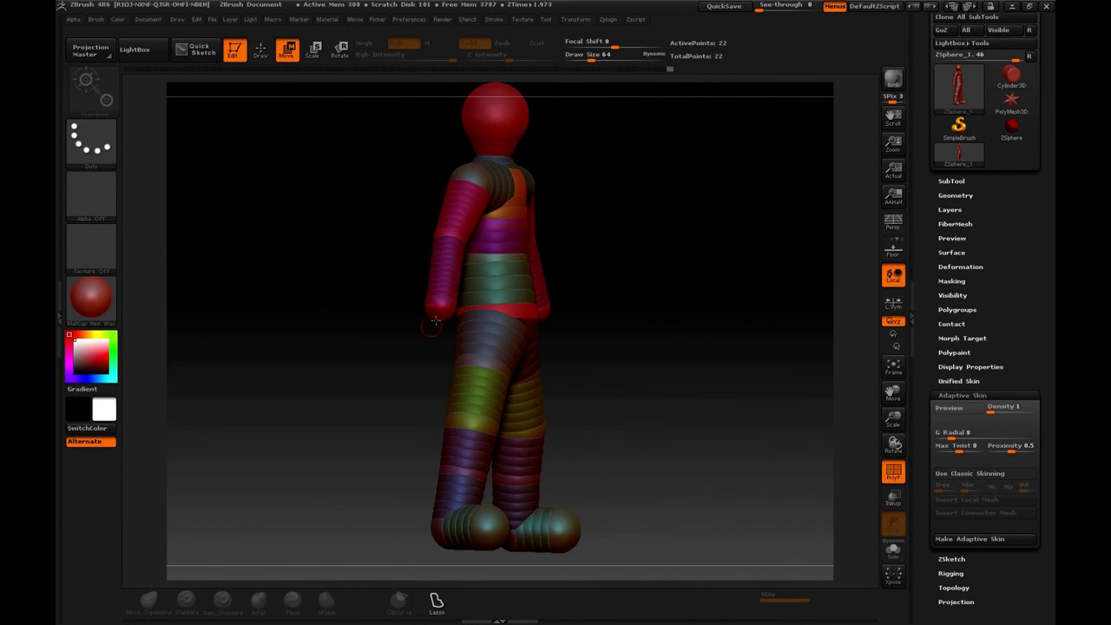
left_click_drag(893, 420, 911, 477)
left_click_drag(763, 425, 587, 389)
left_click_drag(358, 419, 415, 425)
left_click_drag(892, 419, 893, 445)
mouse_move(417, 457)
left_mouse_down()
mouse_move(399, 467)
mouse_move(412, 503)
mouse_move(408, 469)
left_mouse_up()
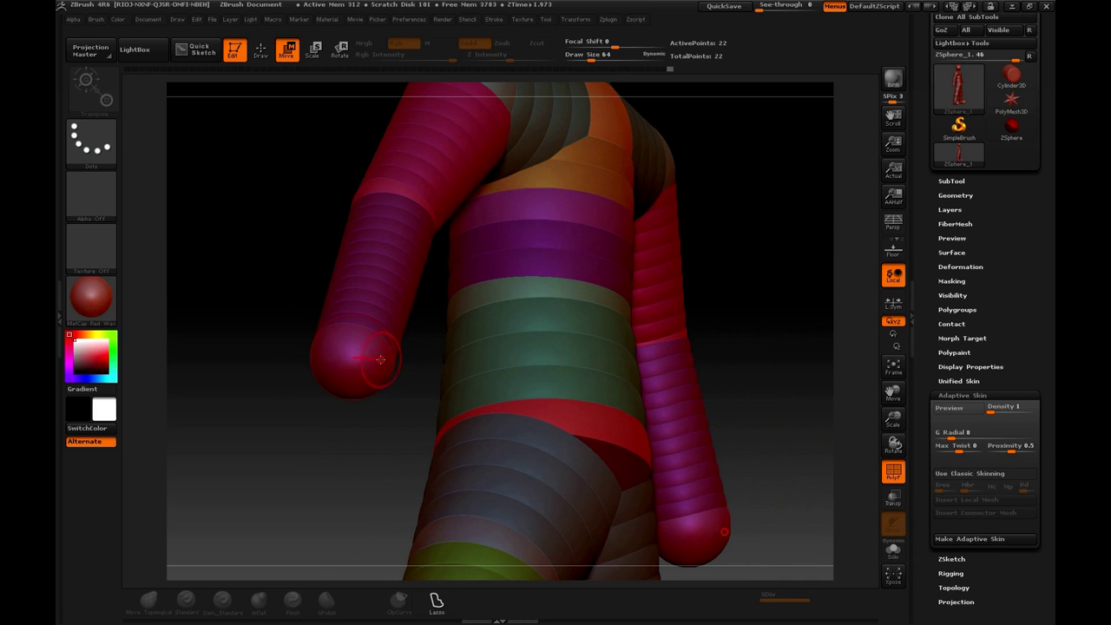
key("q")
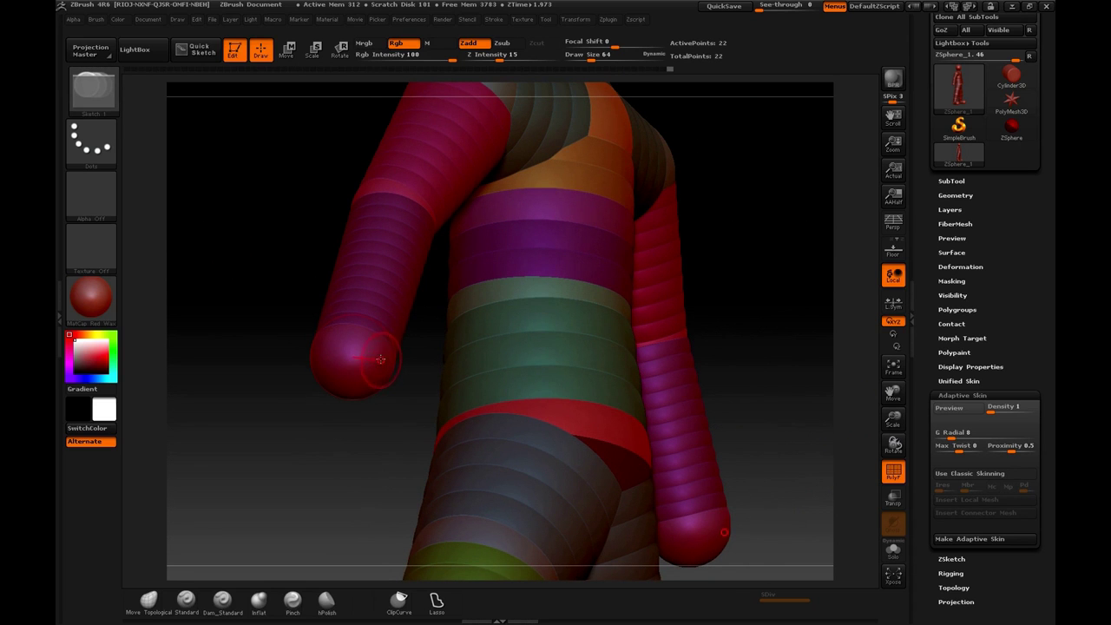
left_click_drag(386, 354, 391, 353)
mouse_move(395, 406)
left_mouse_down()
mouse_move(405, 426)
mouse_move(369, 383)
left_mouse_up()
key("ctrl+z")
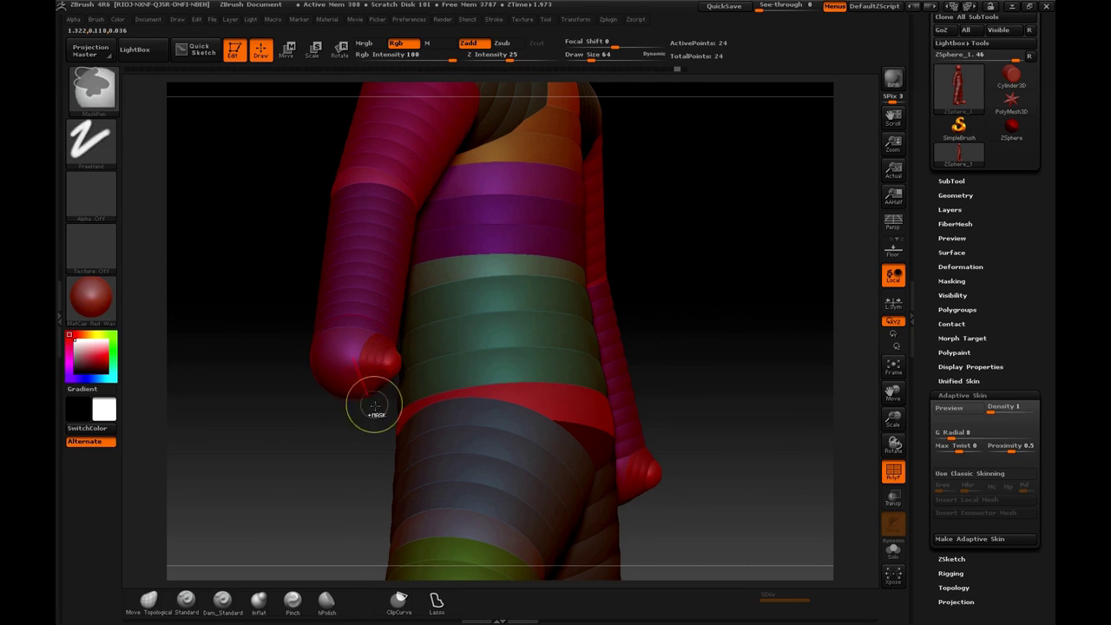
left_click(376, 366, "alt")
left_click_drag(384, 358, 387, 356)
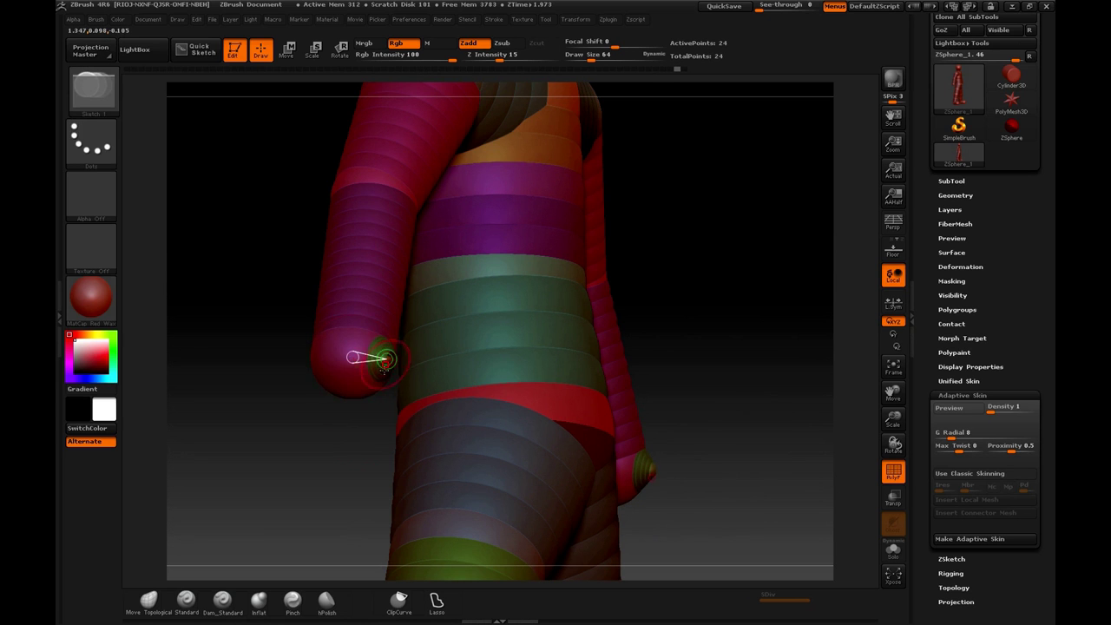
Add four small ZSpheres in a row around the end of the hand as the bases of the fingers
mouse_move(390, 417)
left_mouse_down()
mouse_move(384, 446)
mouse_move(360, 451)
mouse_move(399, 422)
left_mouse_up()
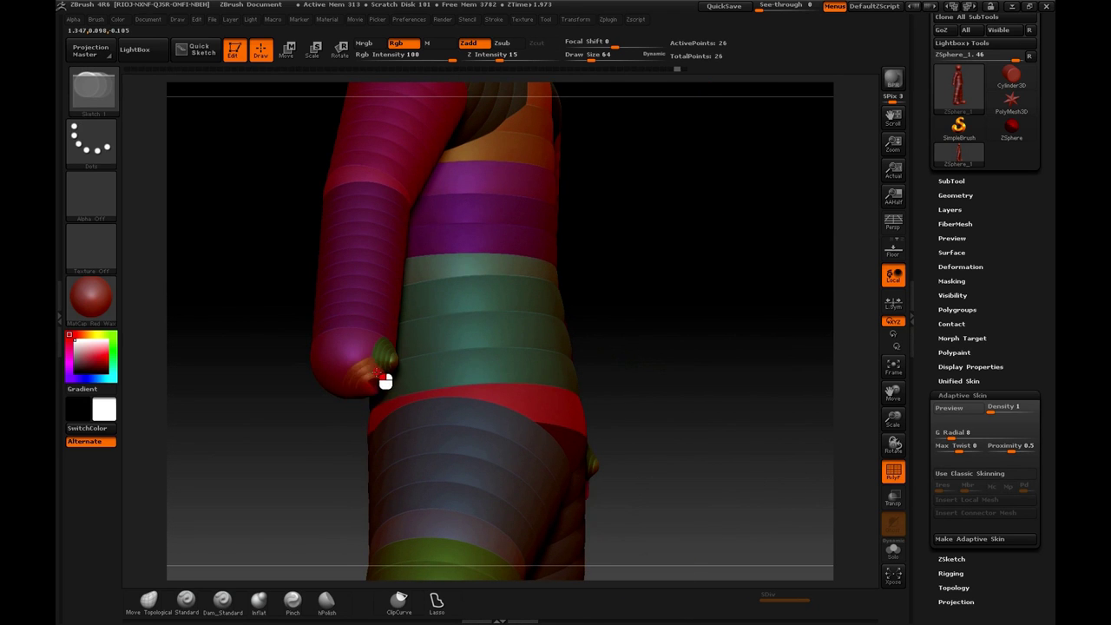
left_click_drag(333, 444, 347, 401)
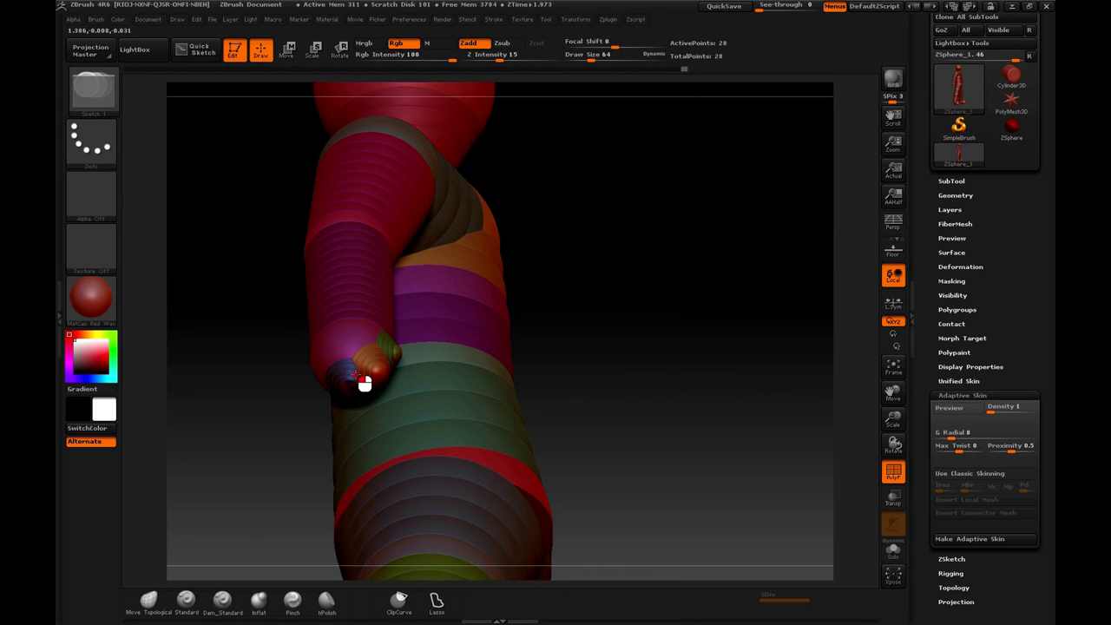
left_click_drag(299, 438, 336, 385)
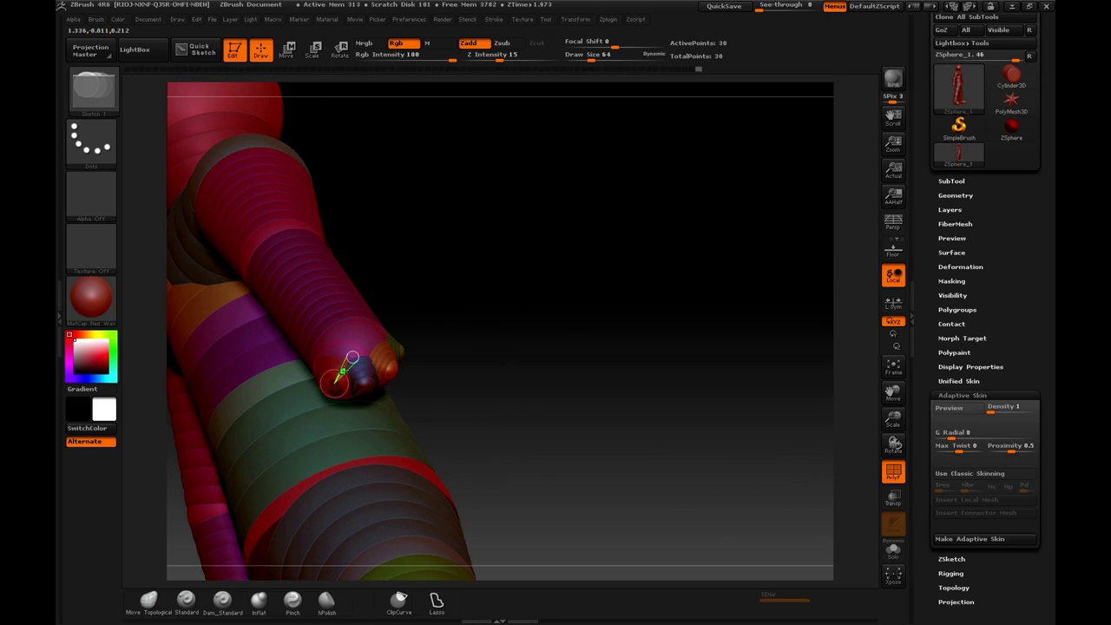
mouse_move(453, 349)
left_mouse_down()
mouse_move(469, 367)
mouse_move(476, 359)
mouse_move(436, 356)
left_mouse_up()
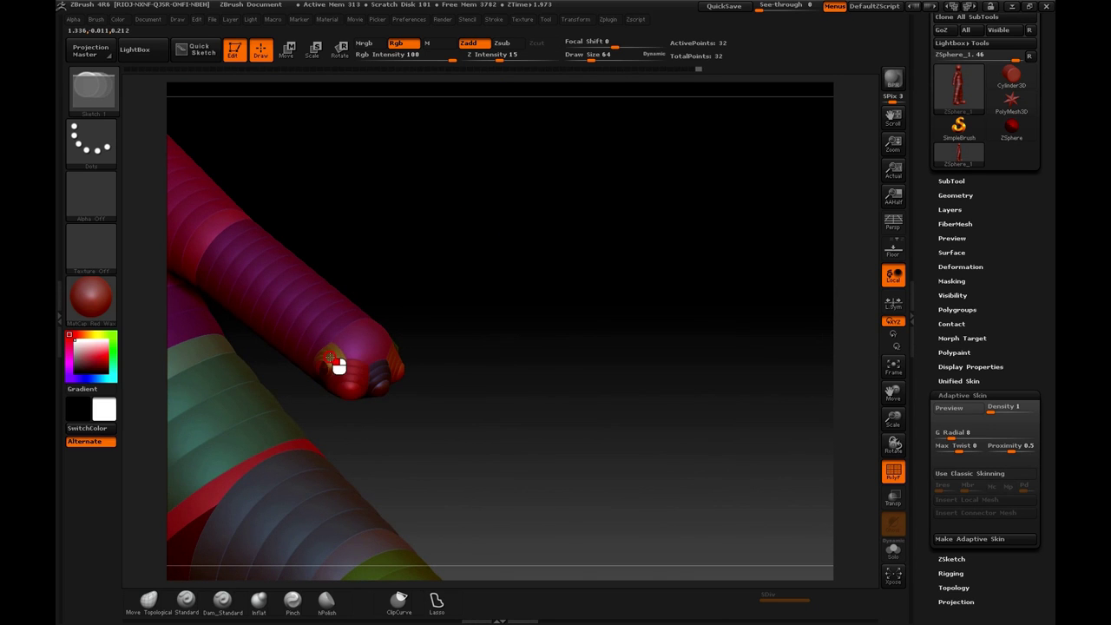
left_click_drag(452, 307, 403, 371)
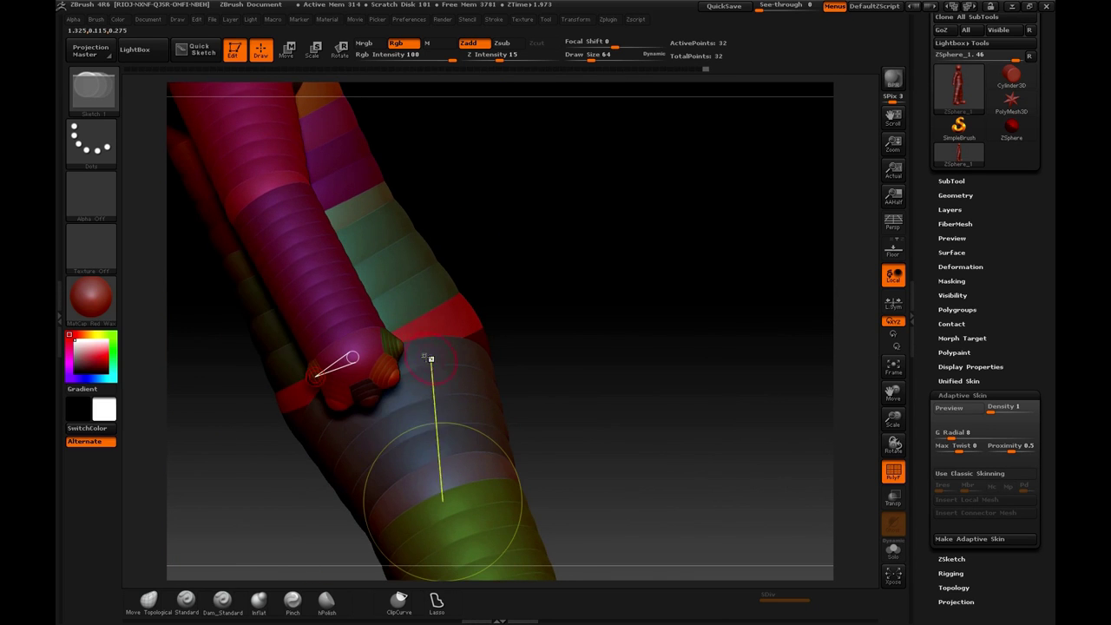
Reposition the little finger's base ZSphere on the outer edge of the hand
key("w")
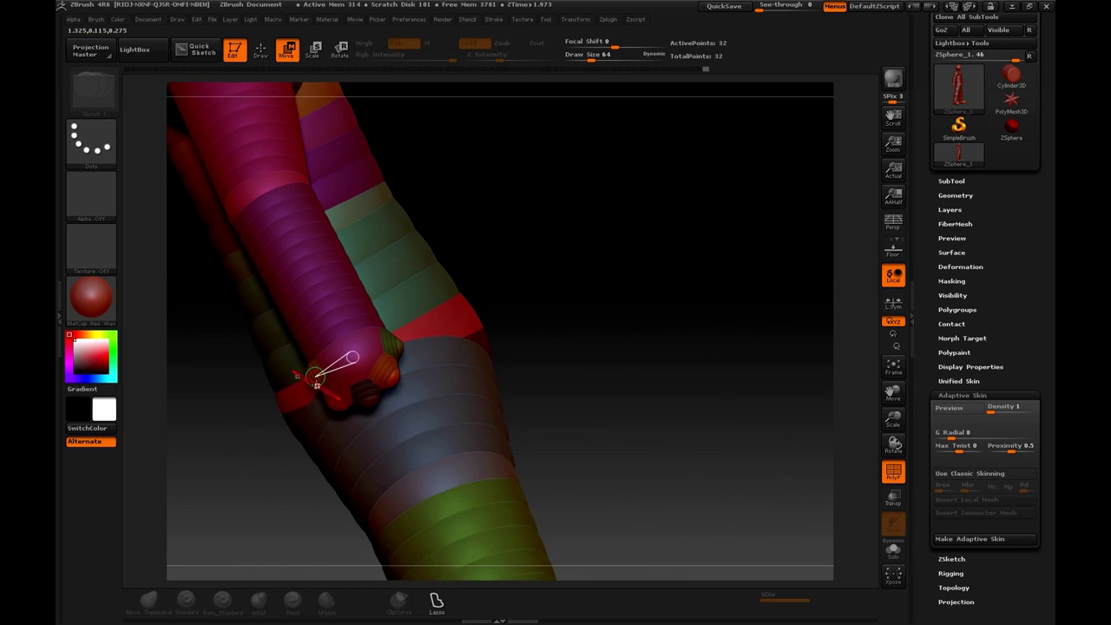
left_click_drag(284, 440, 270, 456)
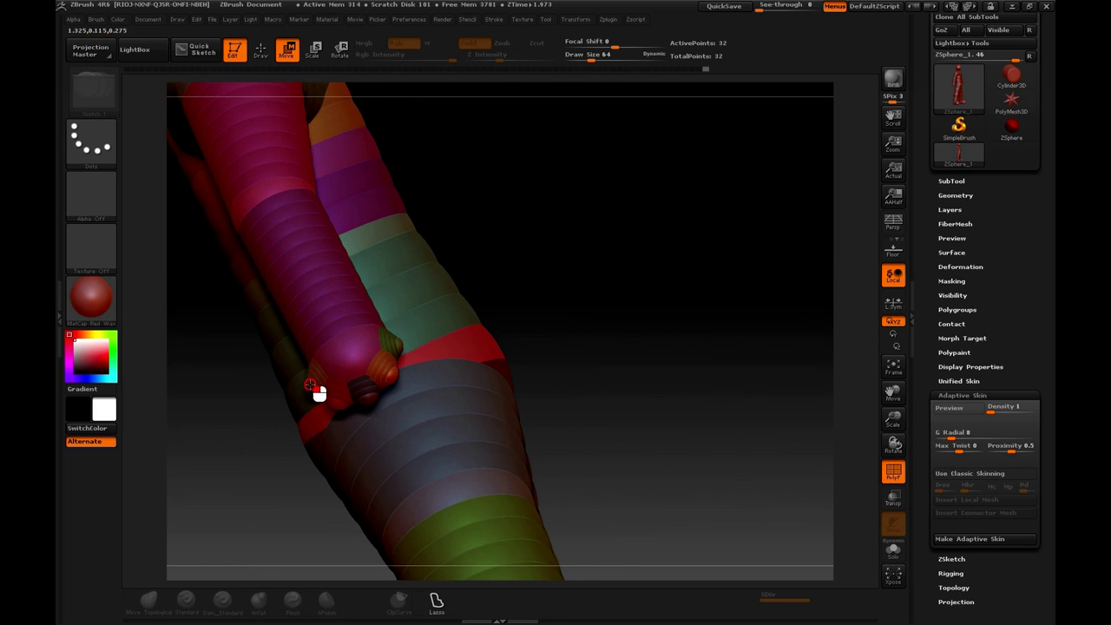
left_click_drag(310, 382, 313, 384)
key("space")
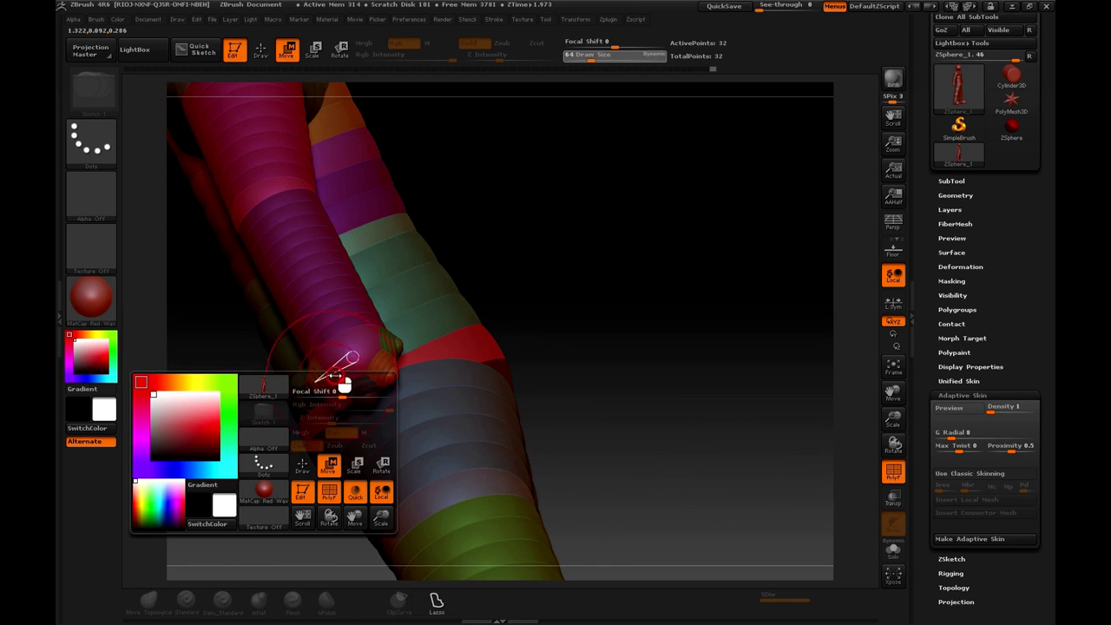
mouse_move(326, 383)
left_mouse_down()
mouse_move(337, 381)
mouse_move(322, 383)
left_mouse_up()
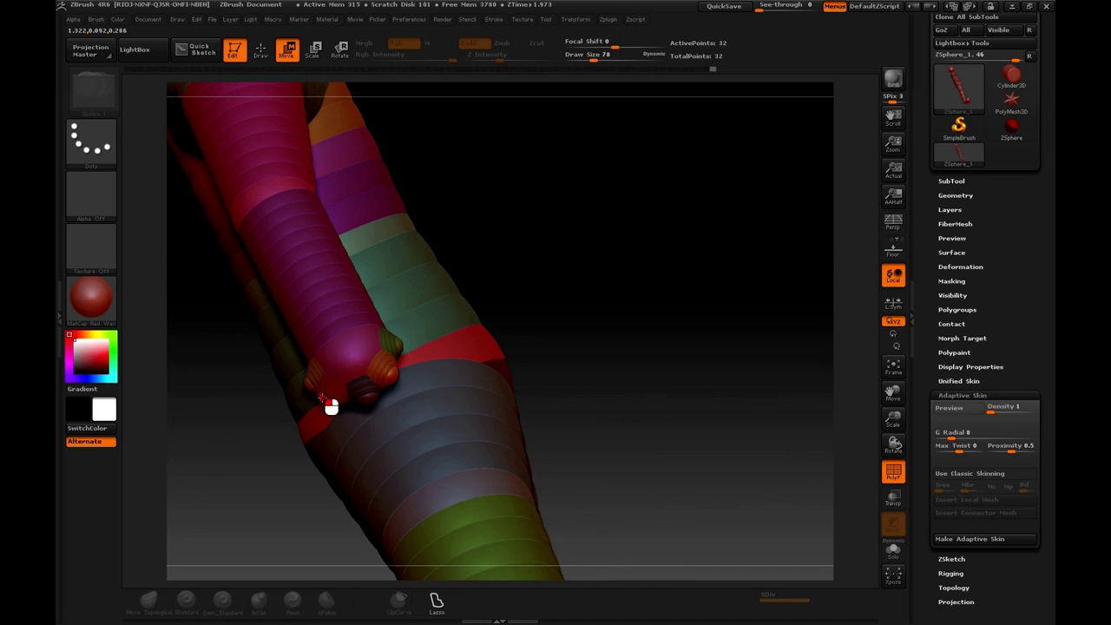
mouse_move(326, 402)
left_mouse_down()
mouse_move(308, 389)
mouse_move(311, 408)
mouse_move(352, 357)
mouse_move(341, 404)
left_mouse_up()
Set the draw size to 15 and even out the placement of the finger-base ZSpheres around the hand
key("space")
mouse_move(338, 400)
left_mouse_down()
mouse_move(323, 251)
mouse_move(351, 357)
left_mouse_up()
left_click_drag(314, 397, 352, 358)
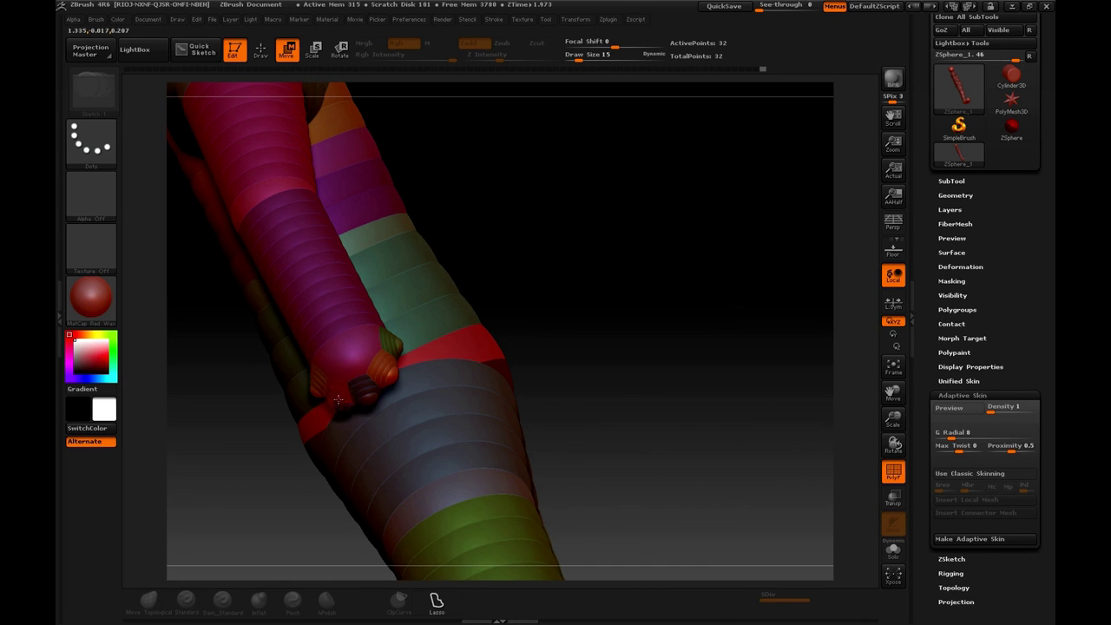
key("e")
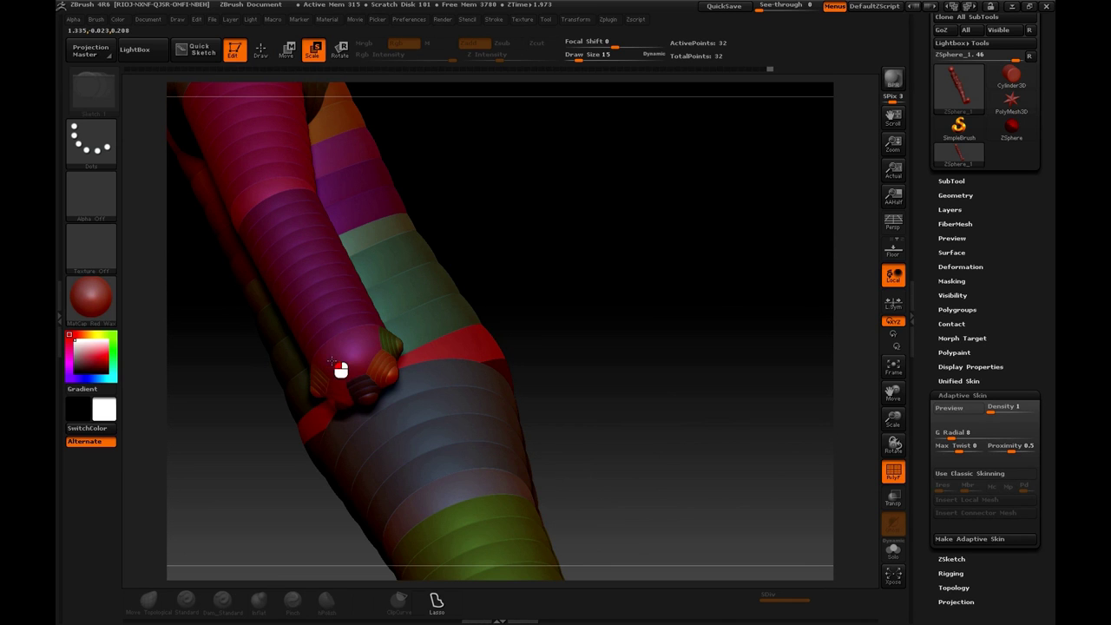
left_click_drag(340, 351, 369, 389)
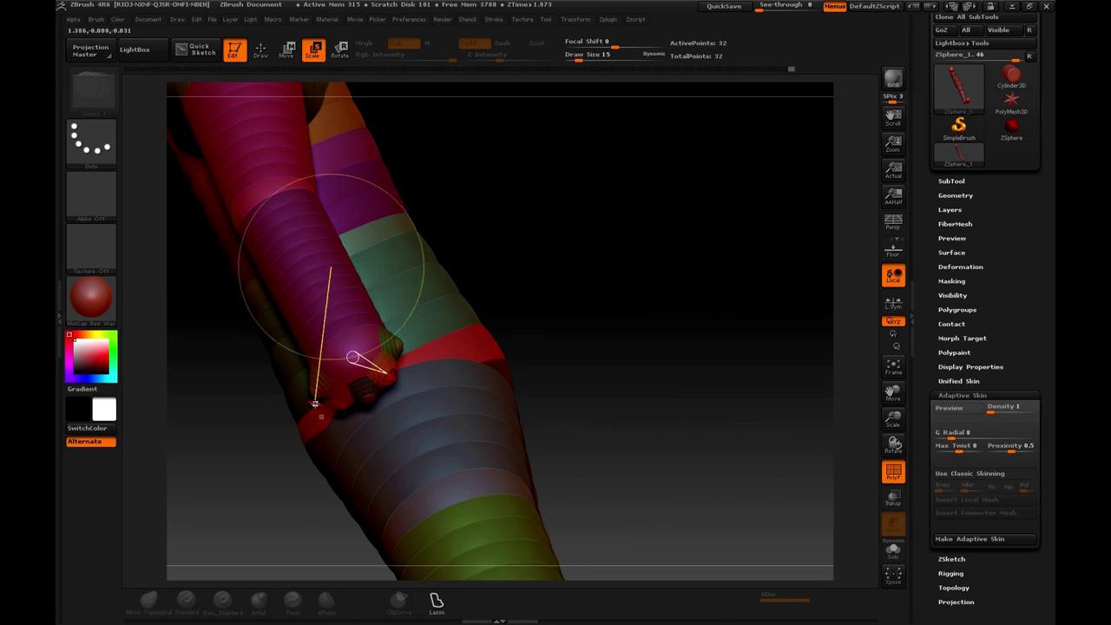
key("w")
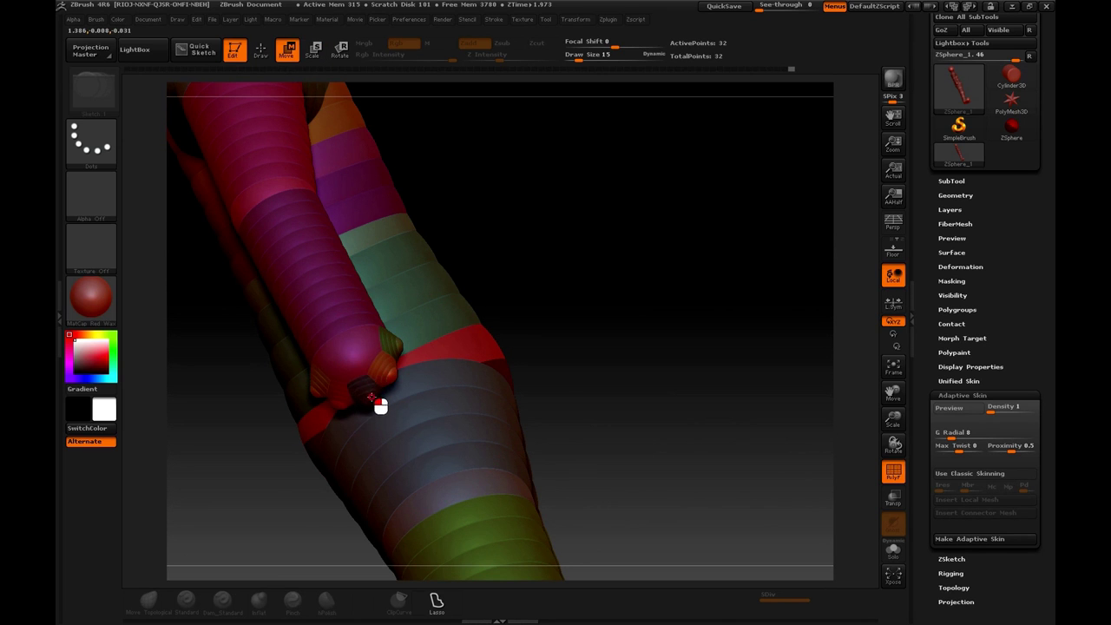
left_click_drag(371, 397, 352, 358)
left_click_drag(344, 406, 318, 397)
Preview the adaptive skin mesh to check the hand's topology, and return to the ZSpheres
left_click_drag(575, 309, 510, 337)
left_click_drag(319, 454, 333, 396)
key("a")
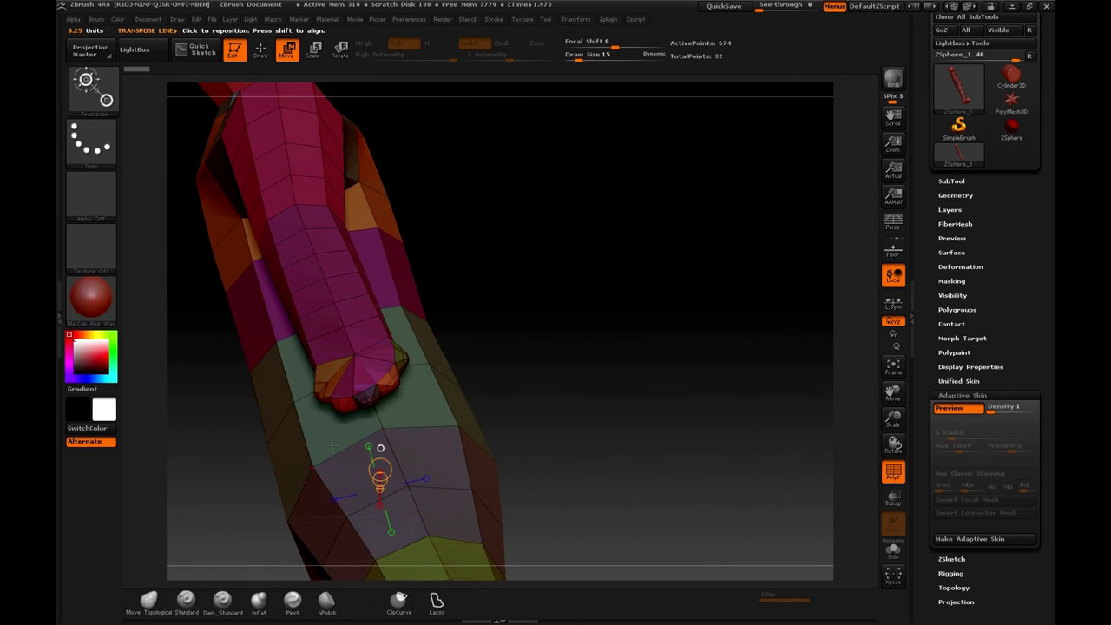
key("a")
Add a fingertip ZSphere to the end of the index finger's base
left_click_drag(889, 425, 893, 472)
left_click_drag(684, 359, 714, 330)
mouse_move(382, 421)
left_mouse_down()
mouse_move(426, 446)
mouse_move(396, 454)
mouse_move(410, 418)
left_mouse_up()
key("q")
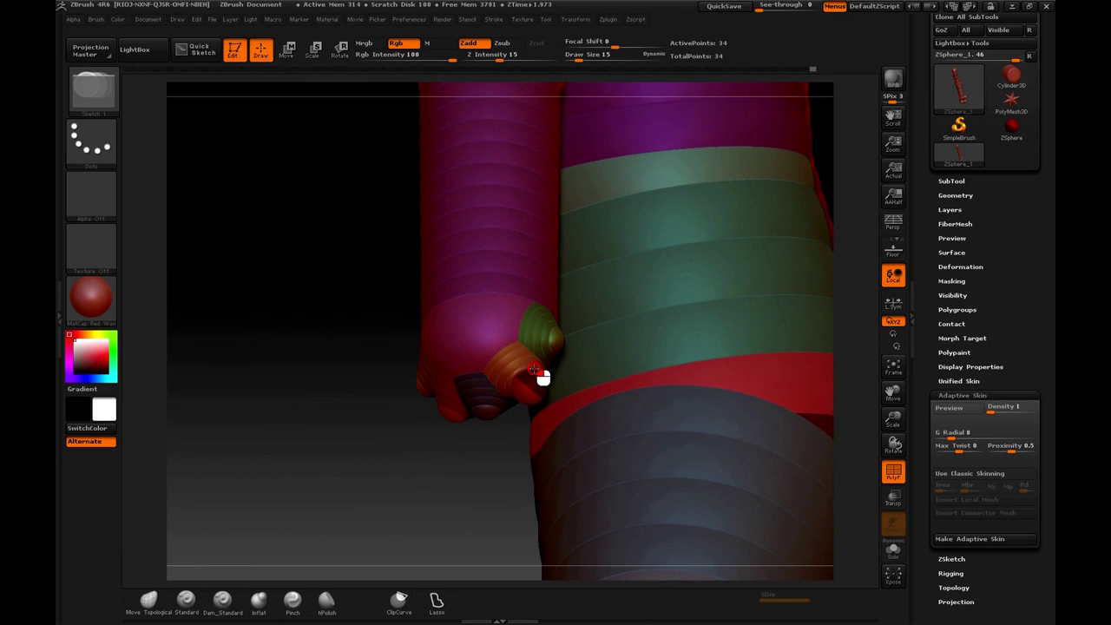
left_click(536, 367)
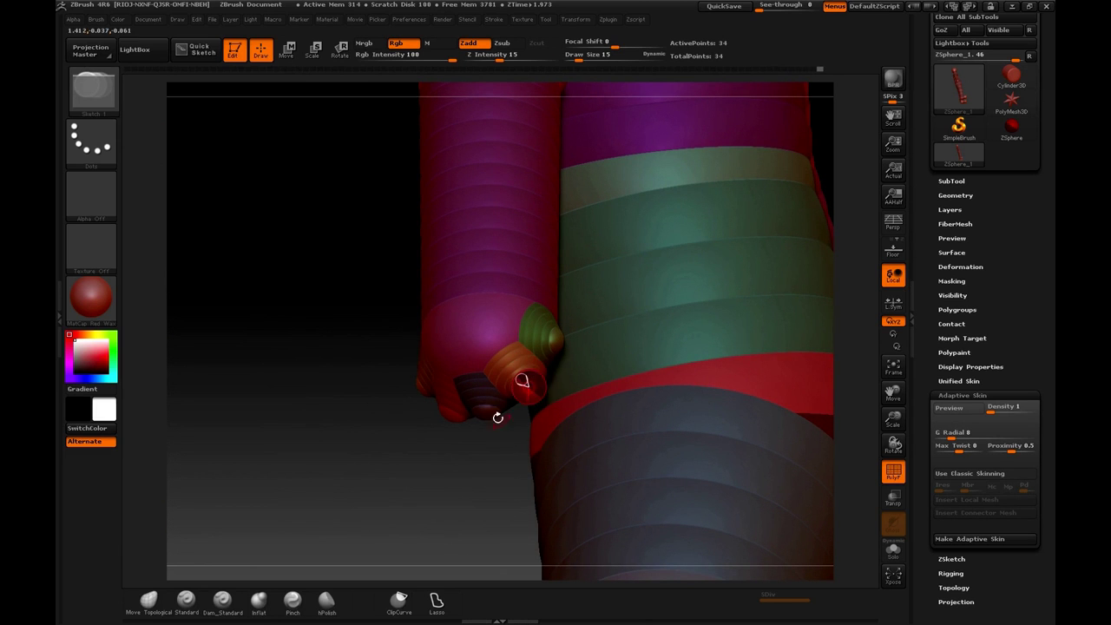
Add a fingertip ZSphere to the end of the middle finger's base, undoing the misplaced attempts
mouse_move(487, 415)
left_mouse_down()
mouse_move(491, 392)
mouse_move(496, 425)
mouse_move(497, 416)
left_mouse_up()
key("ctrl+z")
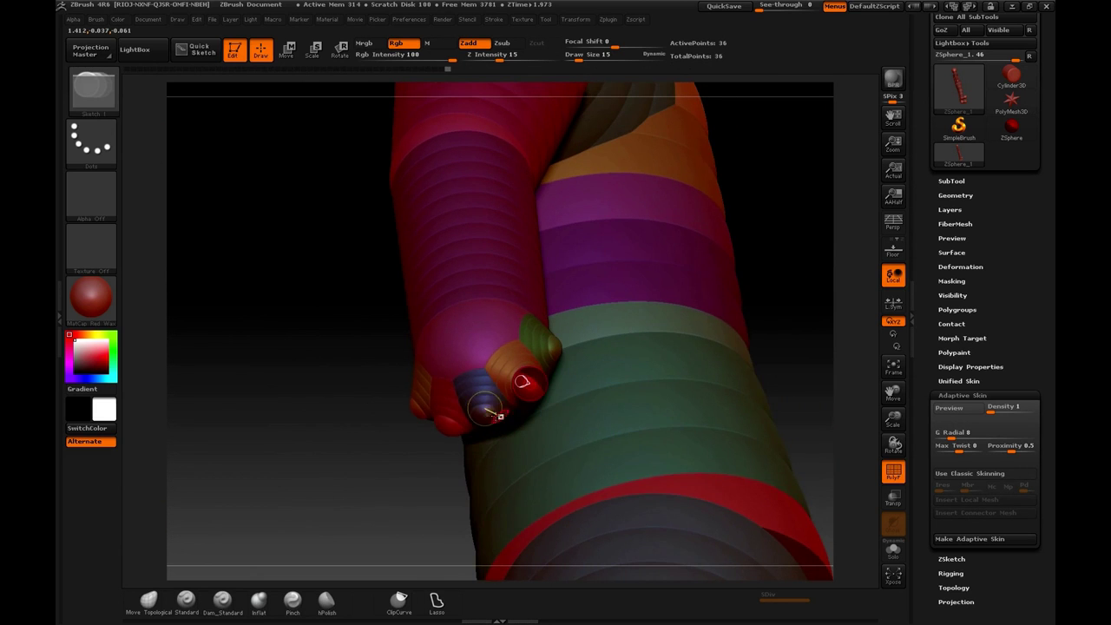
left_click(498, 432)
mouse_move(452, 475)
left_mouse_down()
mouse_move(446, 497)
mouse_move(448, 486)
left_mouse_up()
key("ctrl+z")
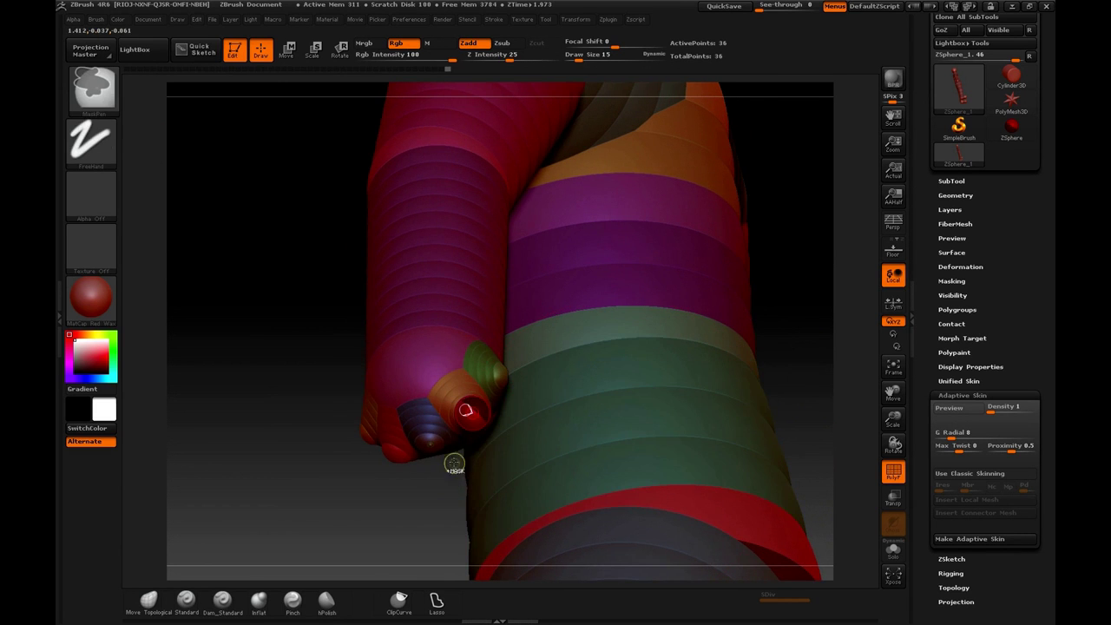
key("ctrl+z")
key("ctrl+z")
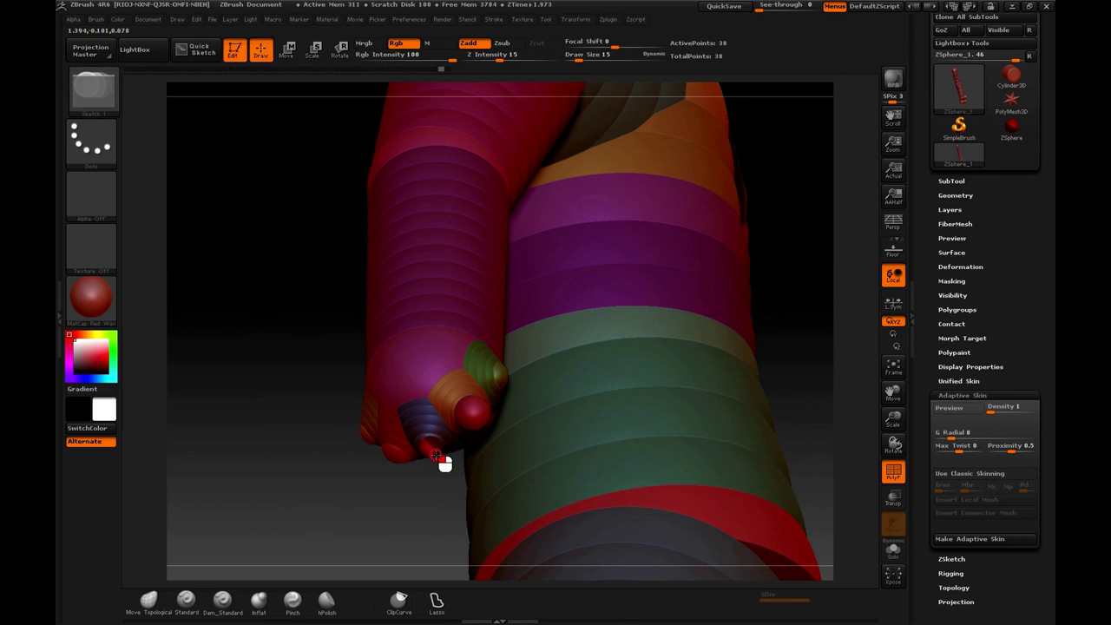
key("ctrl+z")
key("ctrl+z")
key("ctrl+z")
key("ctrl+z")
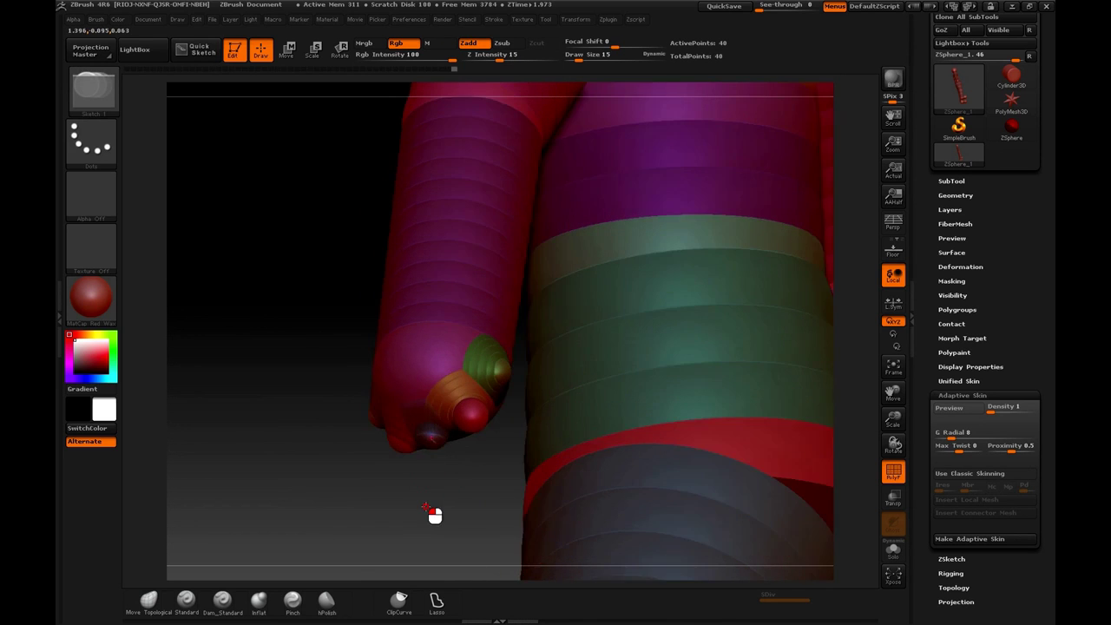
key("ctrl+z")
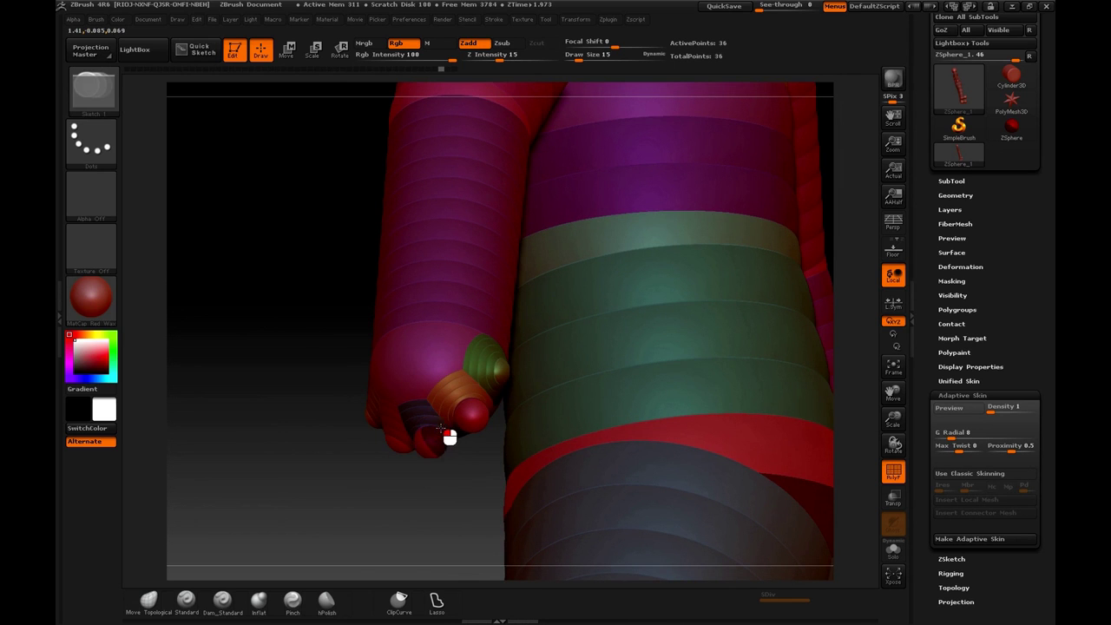
Add tip ZSpheres to the bases of the ring finger, little finger and thumb
left_click_drag(399, 449, 409, 429)
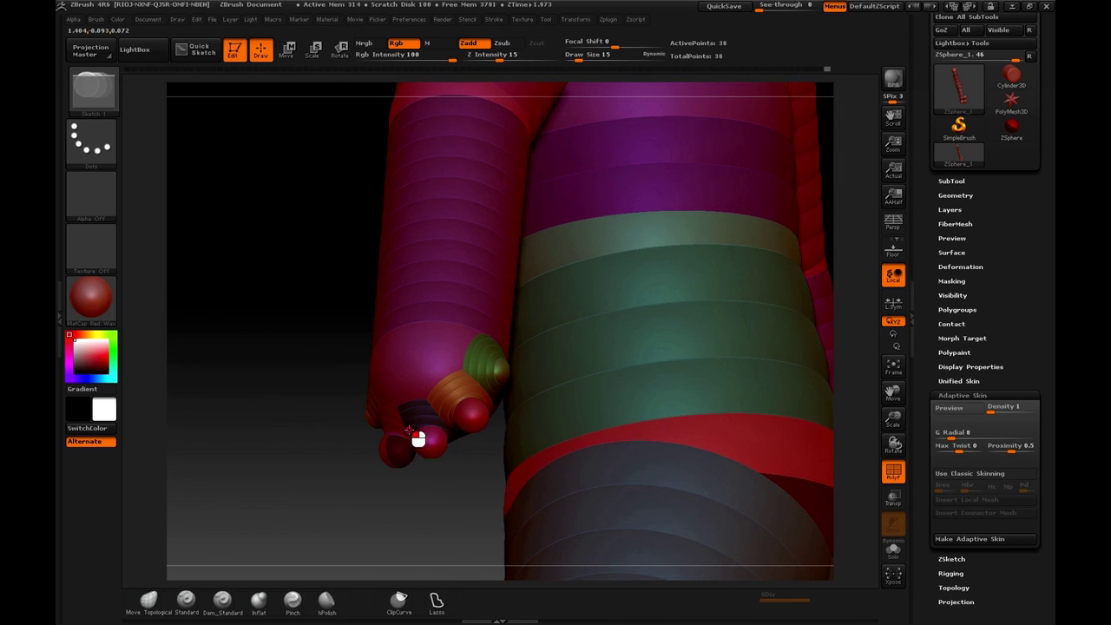
left_click_drag(391, 504, 413, 472)
left_click_drag(369, 423, 364, 408)
mouse_move(529, 382)
left_mouse_down()
mouse_move(485, 401)
mouse_move(445, 382)
left_mouse_up()
mouse_move(498, 406)
left_mouse_down()
mouse_move(535, 437)
mouse_move(523, 436)
left_mouse_up()
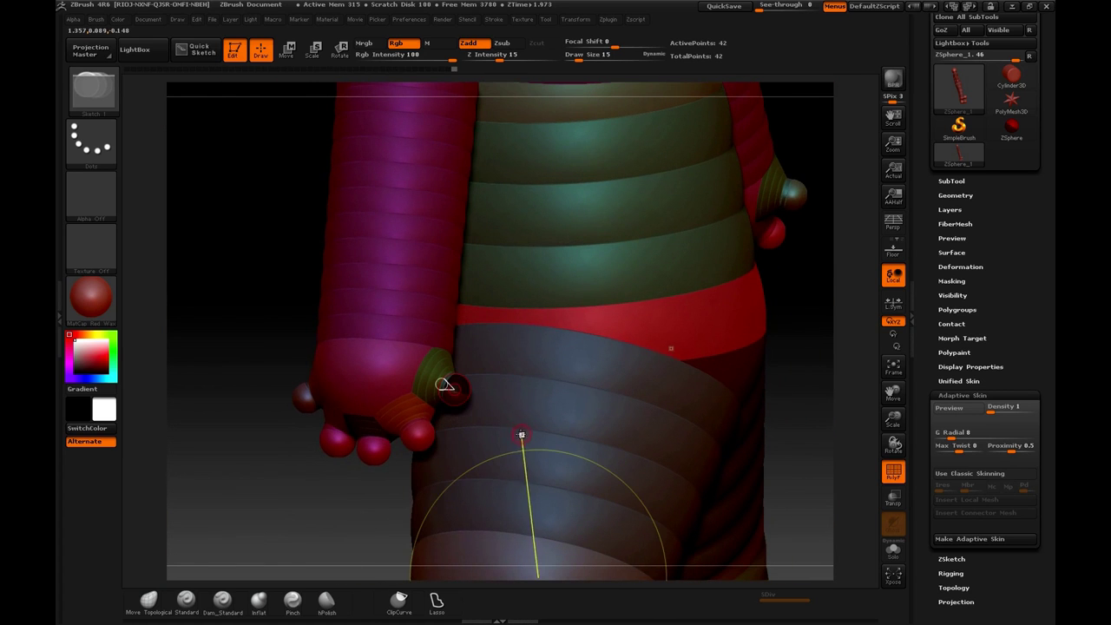
Move the tip ZSpheres away from the palm to lengthen the thumb and fingers
key("w")
mouse_move(455, 388)
left_mouse_down()
mouse_move(476, 416)
mouse_move(436, 474)
mouse_move(422, 461)
mouse_move(389, 494)
mouse_move(375, 475)
left_mouse_up()
left_click_drag(335, 444, 335, 467)
left_click_drag(298, 404, 330, 387)
left_click_drag(306, 413, 350, 432)
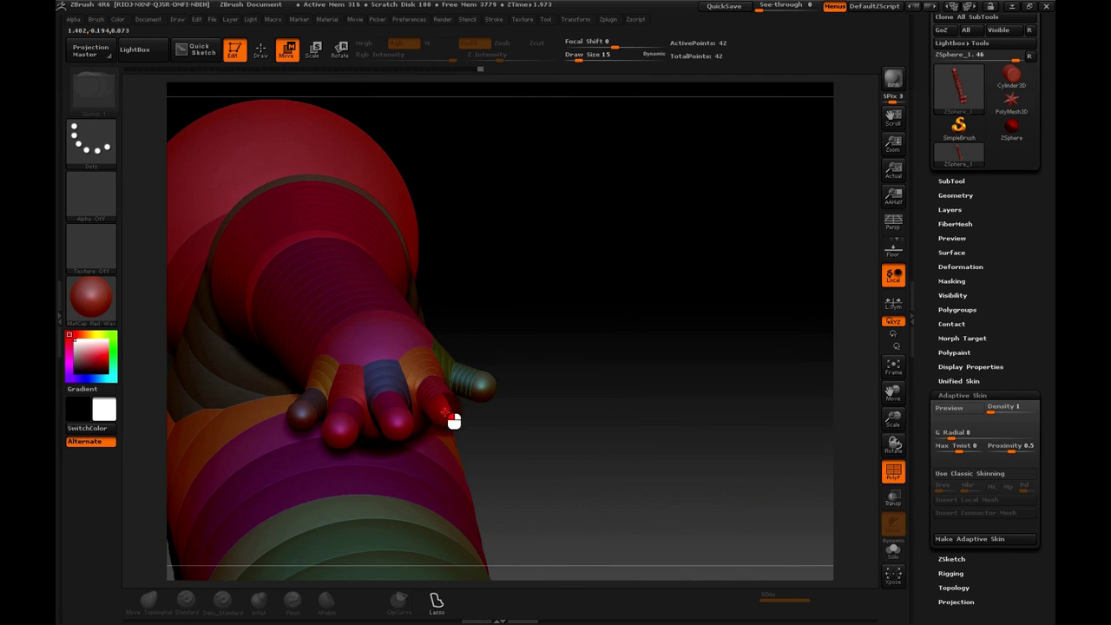
Adjust the base and tip ZSpheres of the four fingers to refine their direction and spacing from several angles
left_click_drag(540, 385, 556, 467)
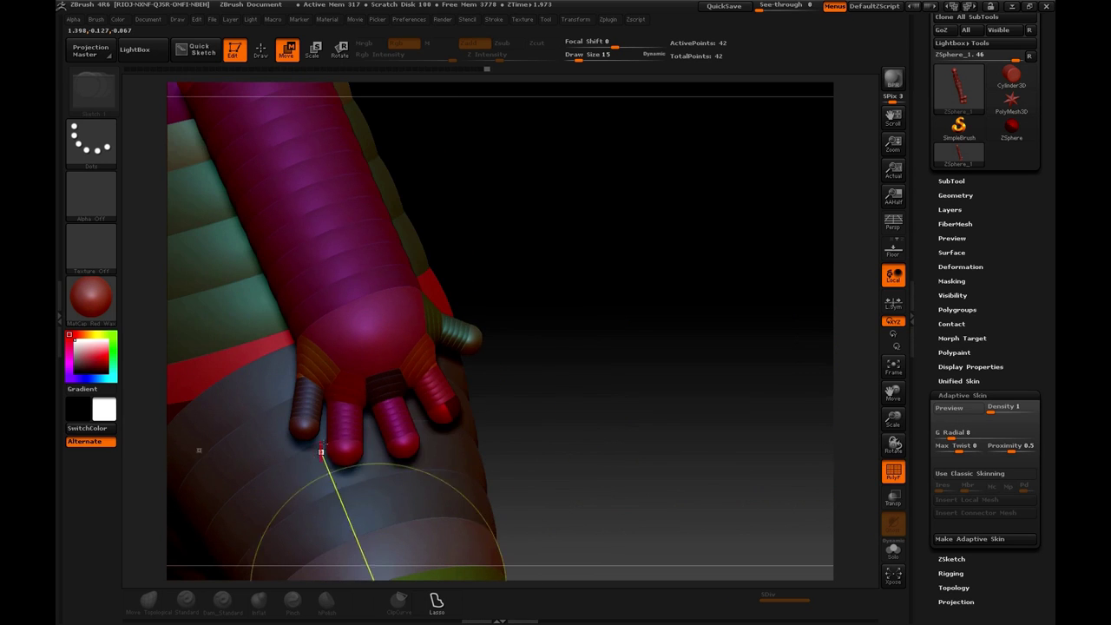
left_click_drag(561, 404, 458, 429)
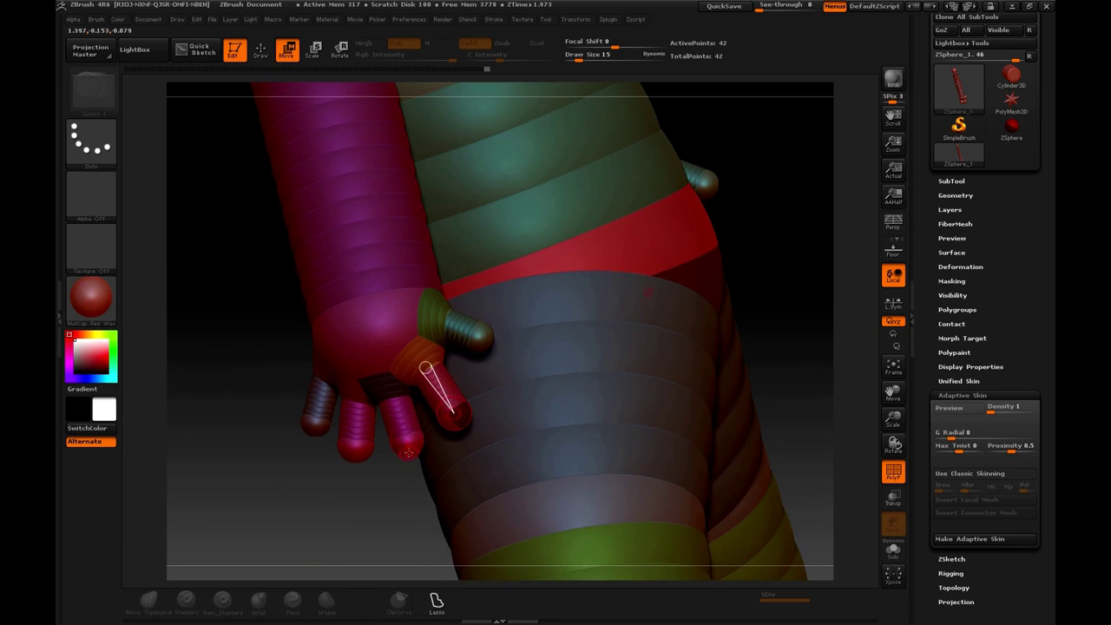
left_click_drag(378, 518, 434, 408)
mouse_move(426, 483)
left_mouse_down()
mouse_move(453, 494)
mouse_move(414, 499)
left_mouse_up()
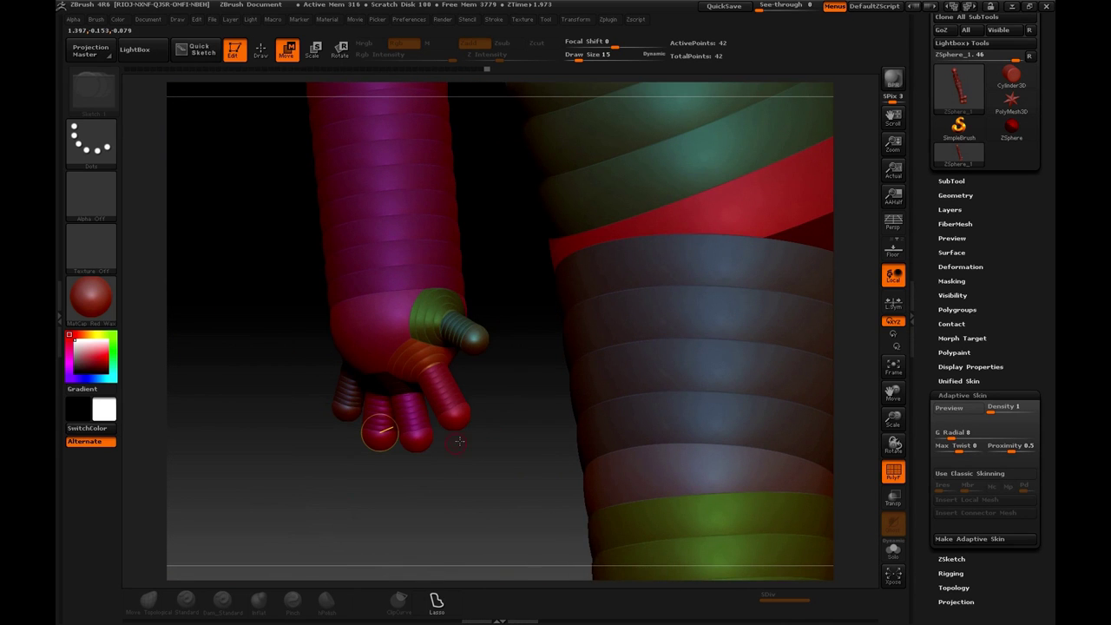
left_click_drag(478, 462, 559, 397)
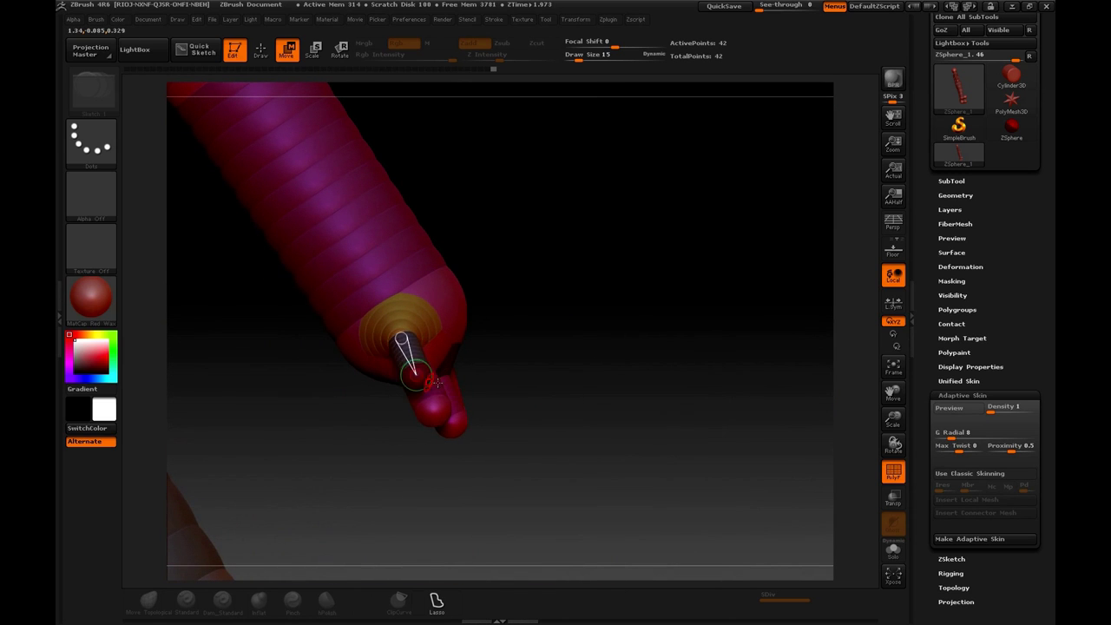
left_click_drag(483, 372, 433, 367)
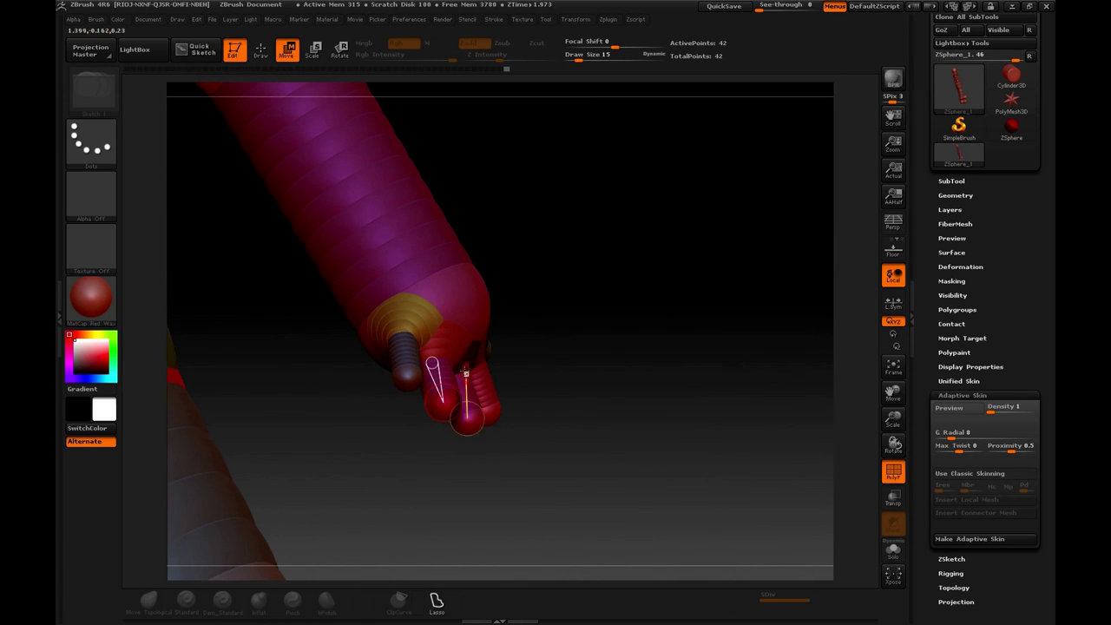
left_click_drag(465, 364, 466, 366)
left_click_drag(556, 383, 437, 372)
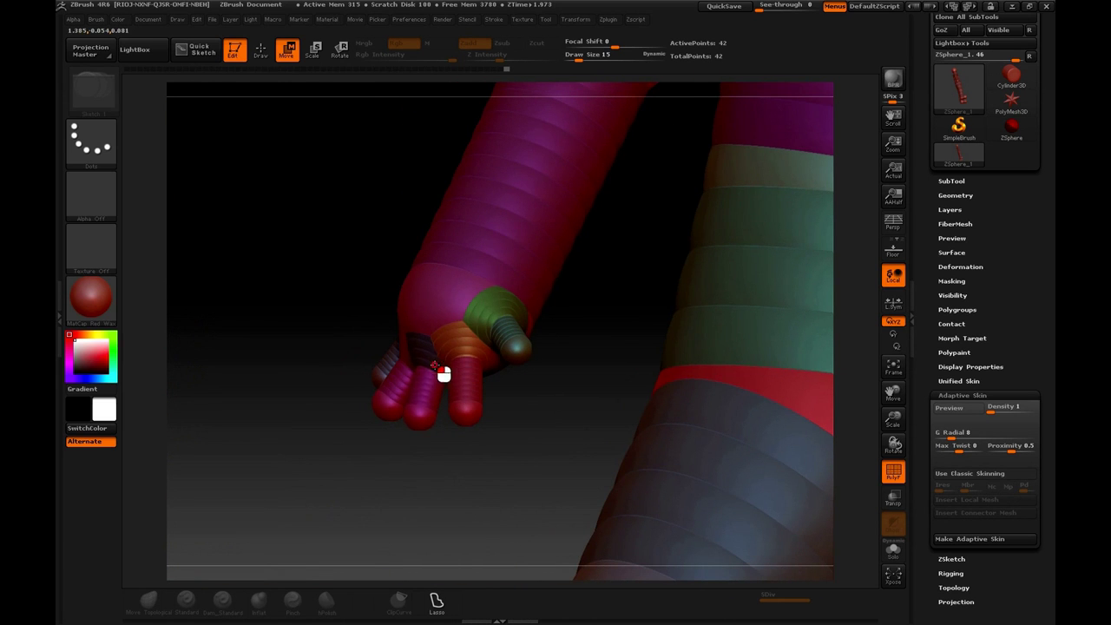
Add another ZSphere to the ends of the thumb and all four fingers
left_click_drag(322, 359, 354, 363)
left_click_drag(684, 389, 722, 378)
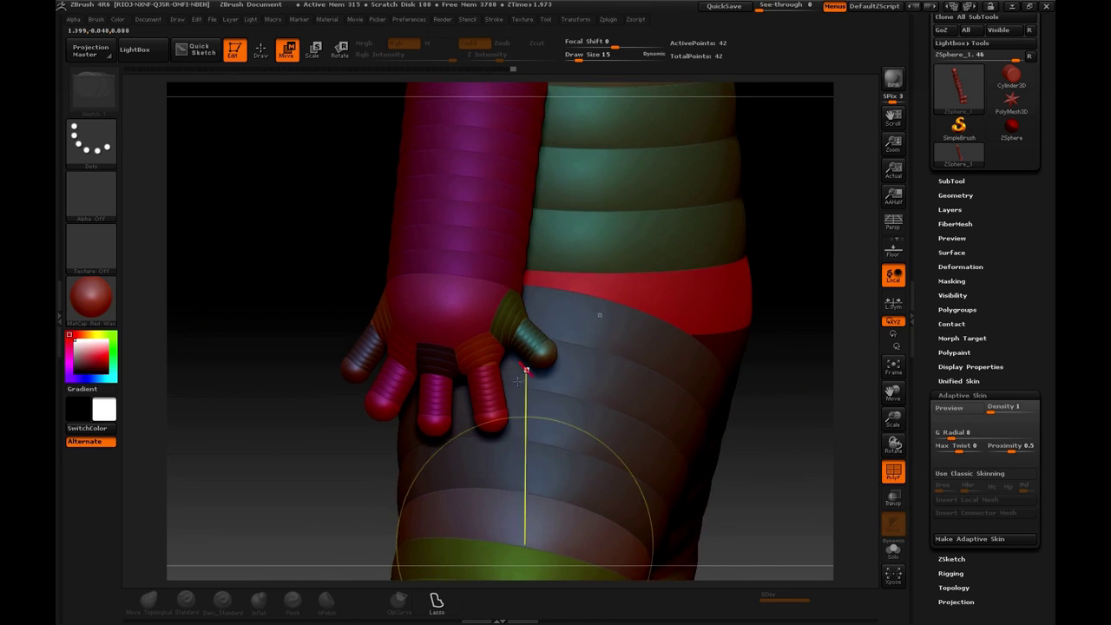
left_click_drag(345, 436, 348, 417)
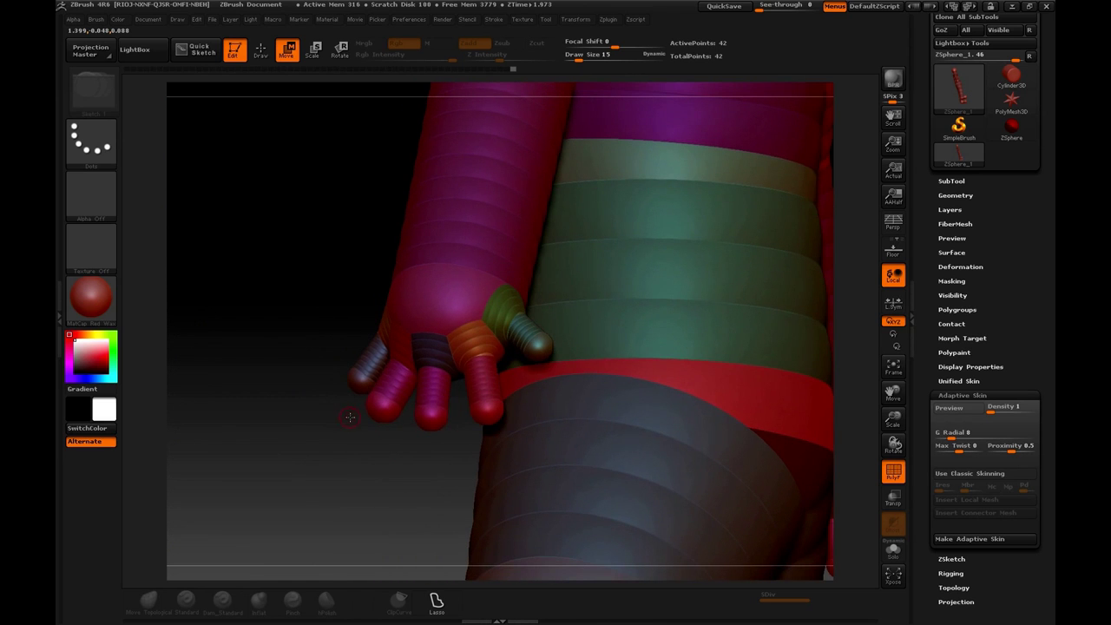
key("q")
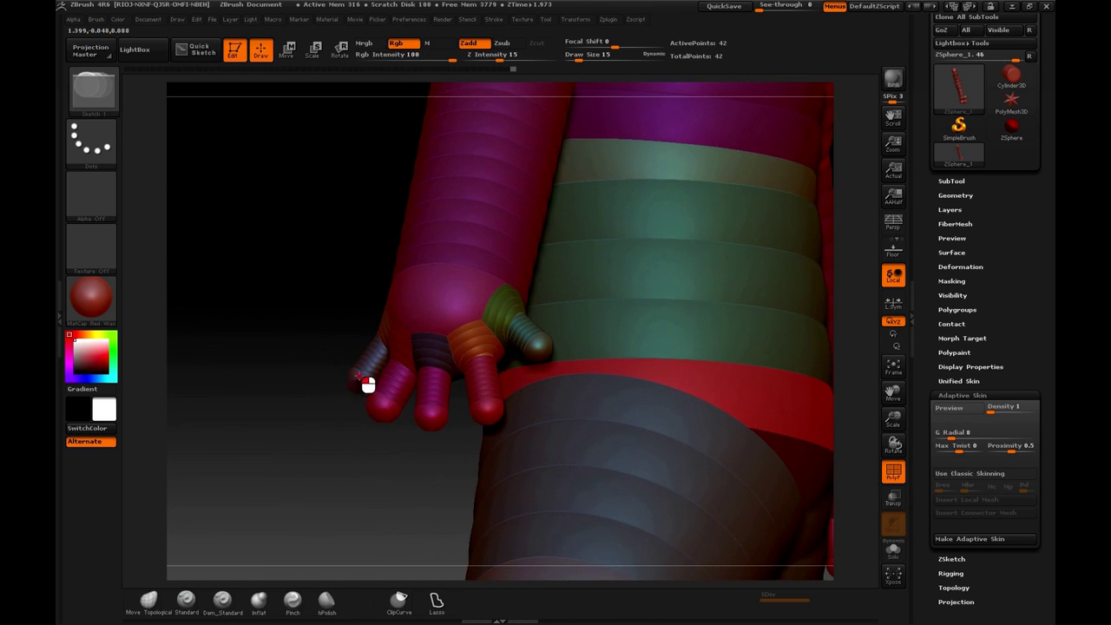
left_click(387, 404, "shift")
left_click(432, 413, "shift")
left_click(431, 413)
left_click(491, 411)
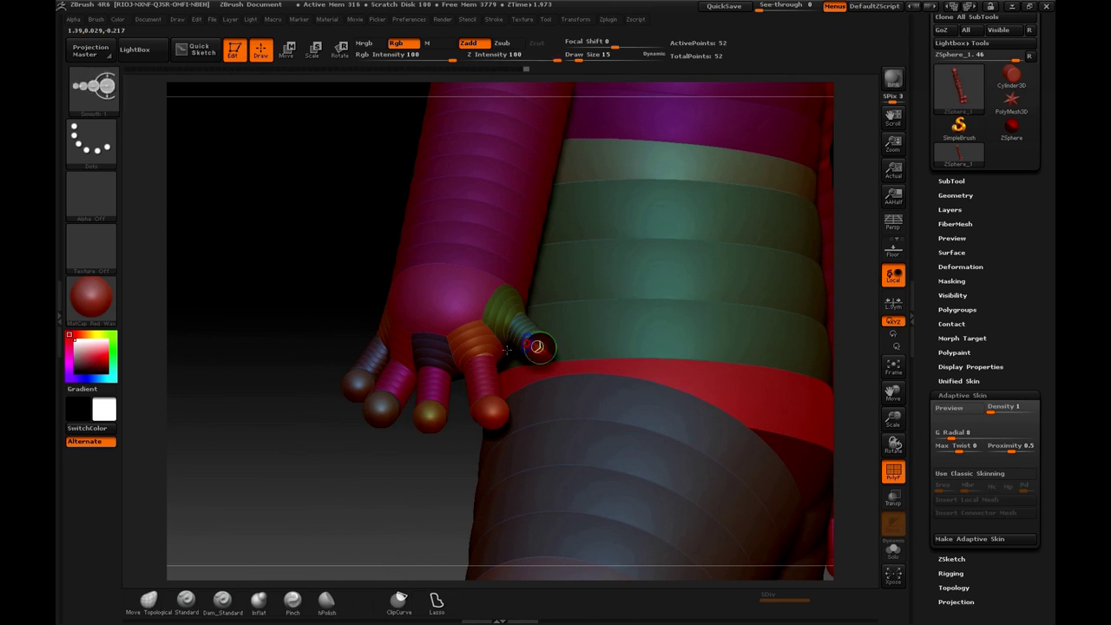
Move the new end ZSpheres of the four fingers outward to lengthen each finger, aligning them from several angles
mouse_move(396, 471)
left_mouse_down()
mouse_move(397, 483)
mouse_move(409, 464)
left_mouse_up()
key("w")
left_click_drag(348, 389, 473, 450)
left_click_drag(333, 410, 327, 388)
left_click_drag(464, 438, 536, 428)
left_click_drag(325, 410, 365, 451)
left_click_drag(492, 442, 413, 461)
left_click_drag(495, 448, 537, 408)
left_click_drag(482, 498, 403, 487)
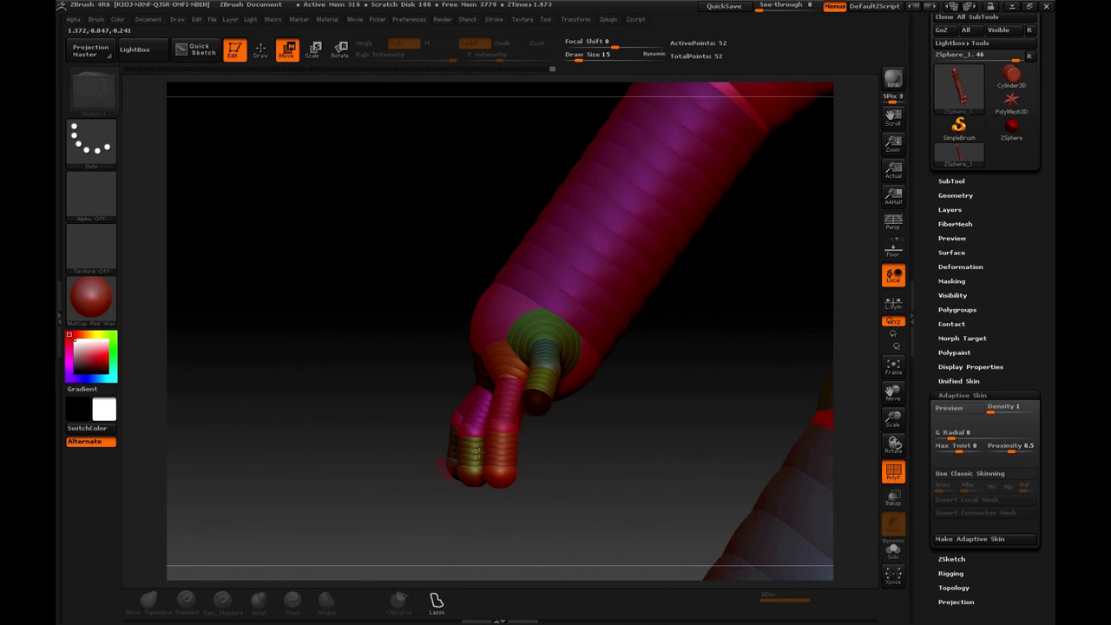
Move the thumb's end and middle ZSpheres to lengthen the thumb and give it a slight bend
left_click_drag(539, 398, 543, 406)
left_click_drag(414, 497, 503, 425)
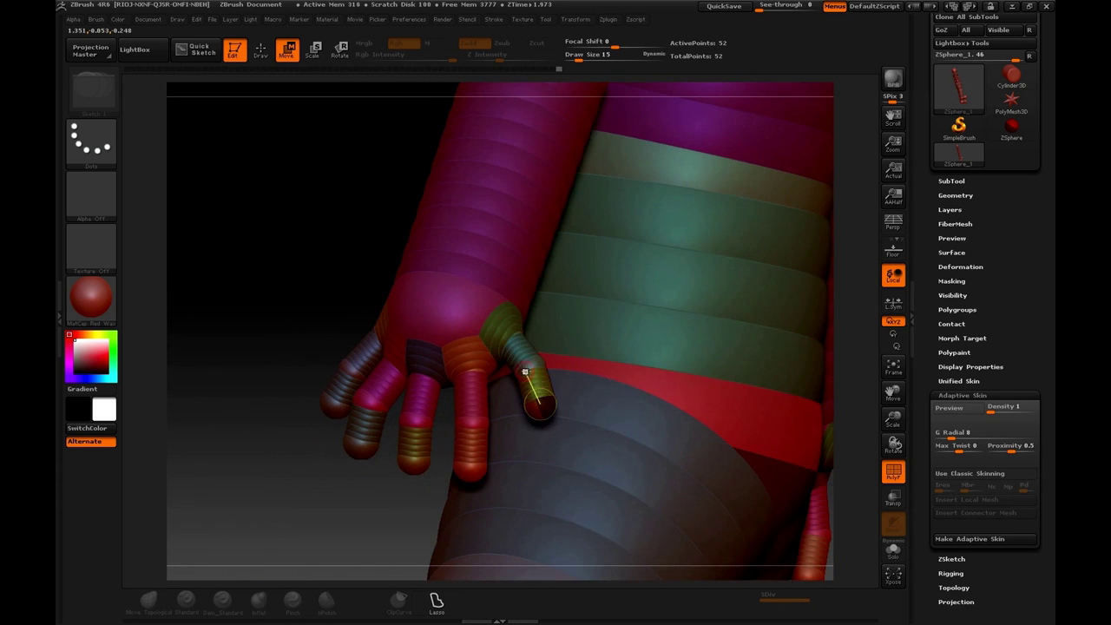
left_click_drag(541, 373, 511, 342)
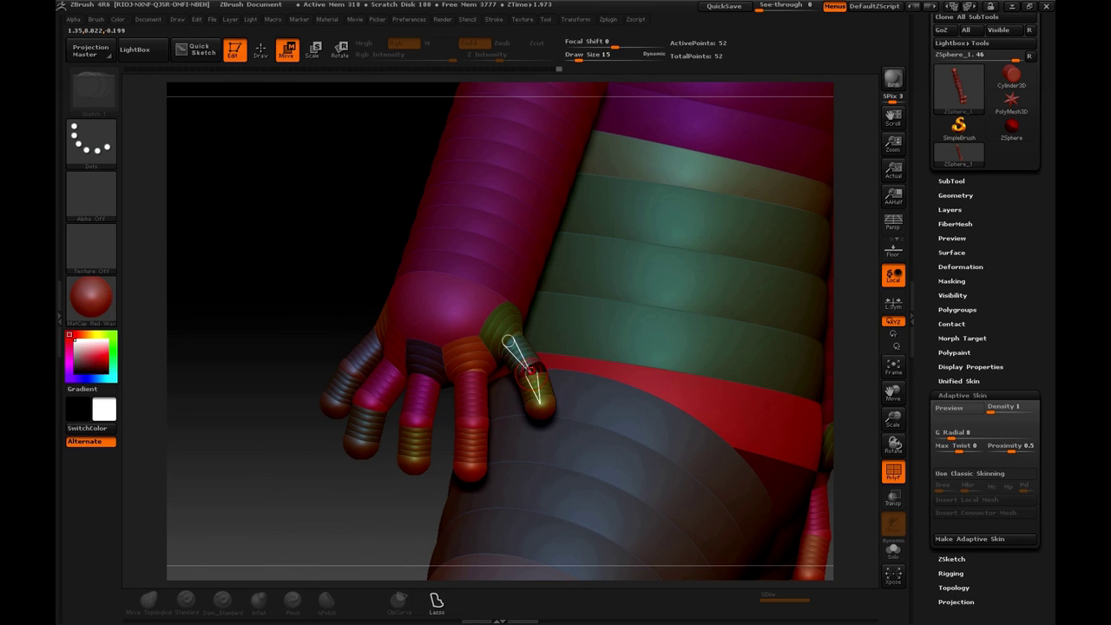
left_click_drag(551, 418, 546, 426)
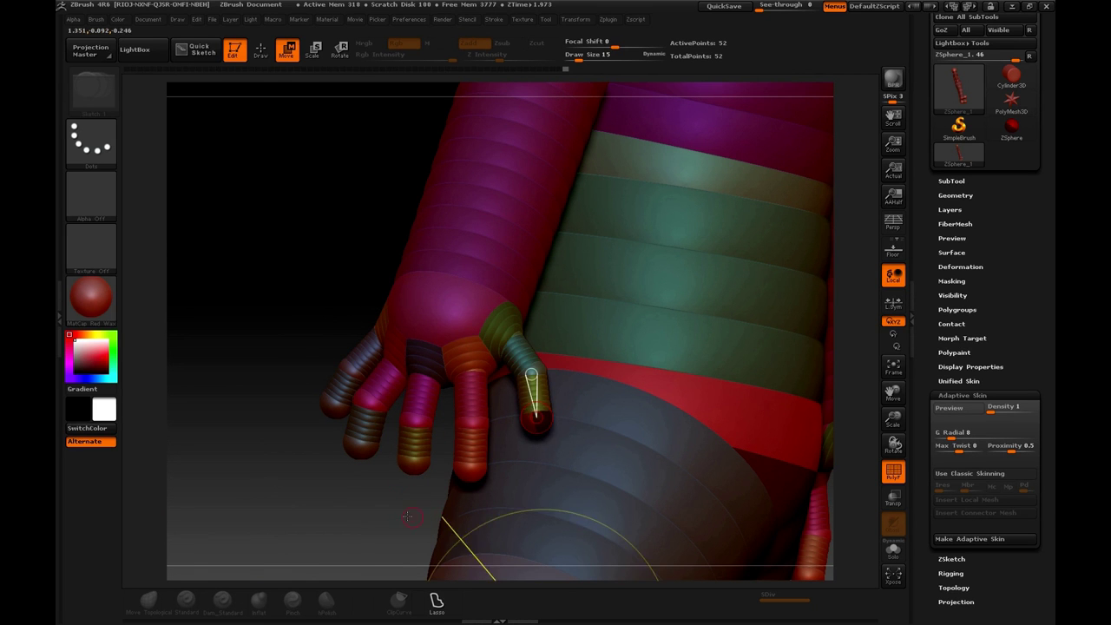
Add a final tip ZSphere to the end of each of the four fingers, leaving the thumb as is
mouse_move(334, 468)
left_mouse_down()
mouse_move(330, 485)
mouse_move(342, 458)
mouse_move(334, 417)
mouse_move(324, 430)
mouse_move(365, 459)
left_mouse_up()
key("q")
left_click(417, 457, "shift")
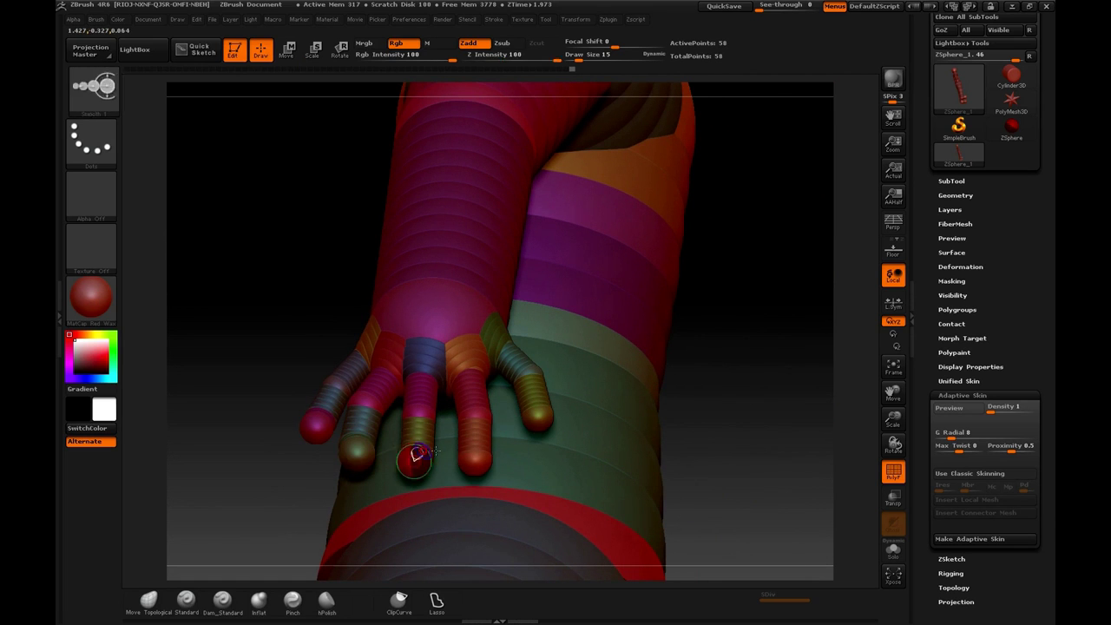
left_click(475, 460, "shift")
Move the final tip ZSpheres of the four fingers away from the palm to form the last finger segments
key("w")
left_click_drag(313, 434, 309, 453)
left_click_drag(307, 500, 352, 478)
left_click_drag(452, 412, 388, 434)
left_click_drag(365, 472, 356, 483)
left_click_drag(422, 458, 416, 475)
left_click_drag(556, 454, 426, 486)
left_click(428, 475)
left_click_drag(476, 447, 485, 471)
left_click_drag(390, 512, 500, 500)
left_click_drag(486, 476, 508, 495)
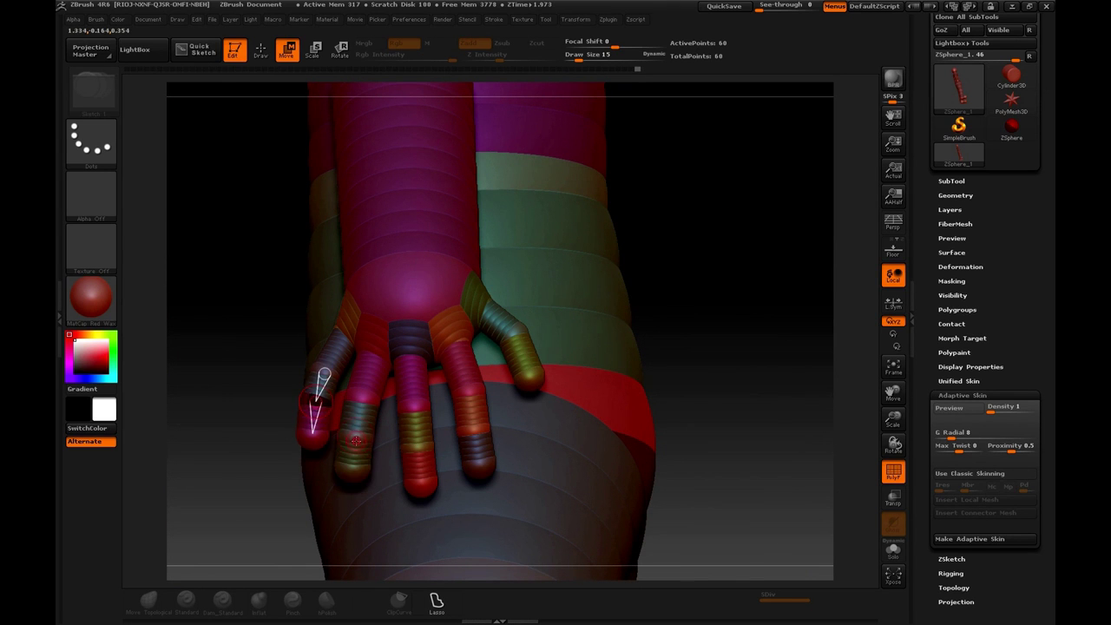
Scale the joint and tip ZSpheres of the little, ring and index fingers to refine their thickness
key("e")
left_click_drag(317, 428, 379, 383)
left_click_drag(361, 439, 373, 418)
left_click_drag(358, 467, 362, 432)
left_click_drag(475, 390, 474, 382)
left_click_drag(484, 464, 482, 448)
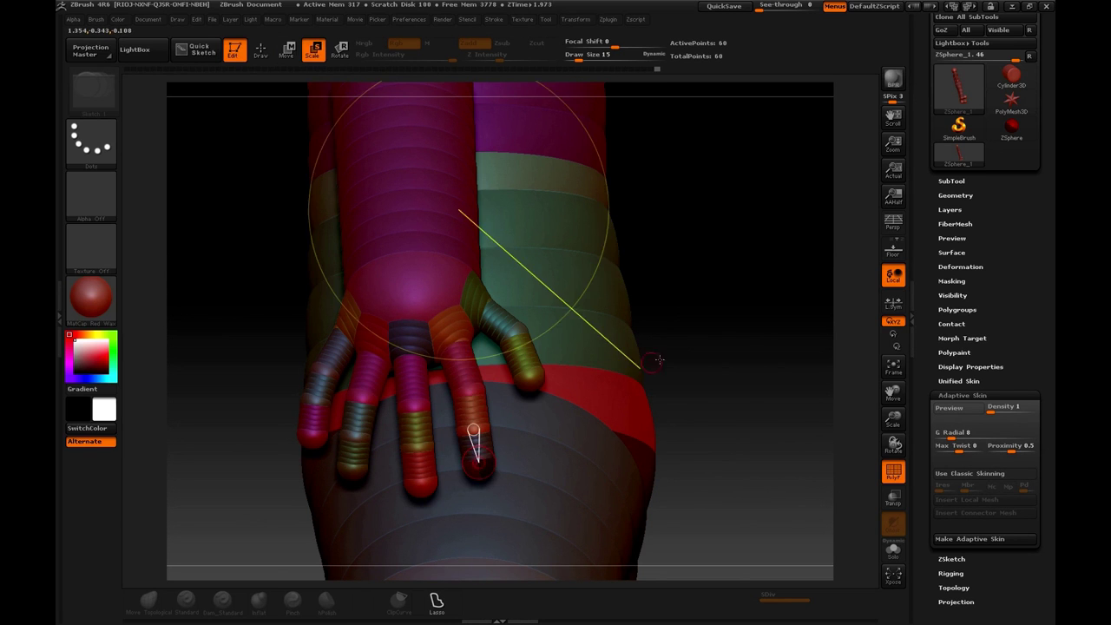
Reposition the thumb's middle ZSphere to refine the bend of the thumb
left_click_drag(699, 344, 692, 373)
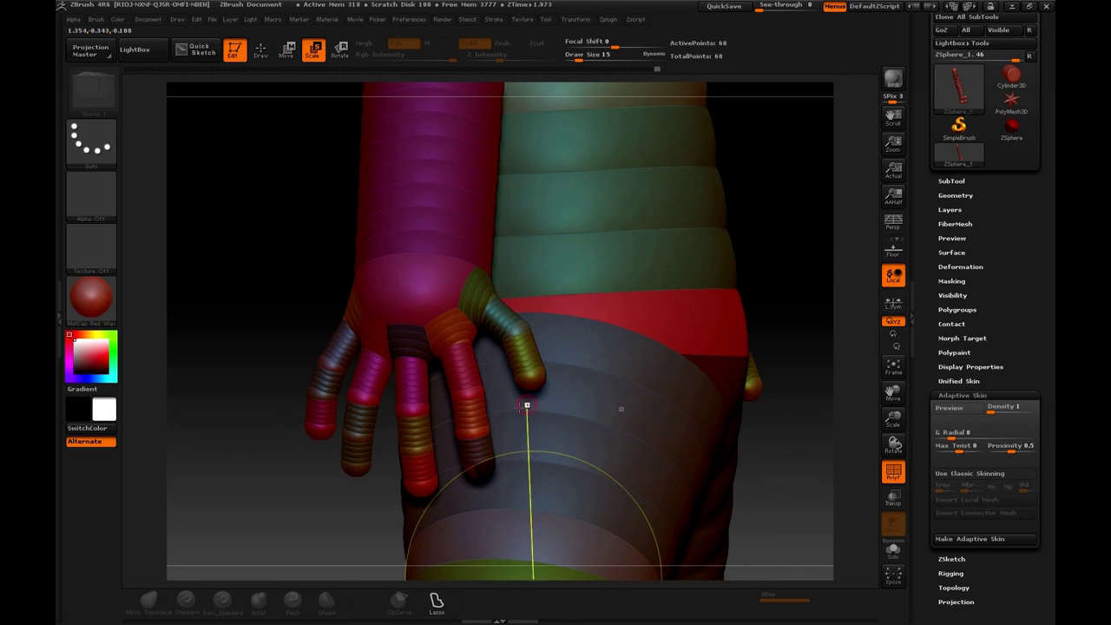
key("w")
left_click_drag(516, 346, 521, 392)
Preview the adaptive skin mesh of the figure and examine the hands and whole body
left_click_drag(776, 423, 754, 425)
left_click_drag(894, 420, 833, 395)
left_click_drag(526, 466, 489, 510, "alt")
key("a")
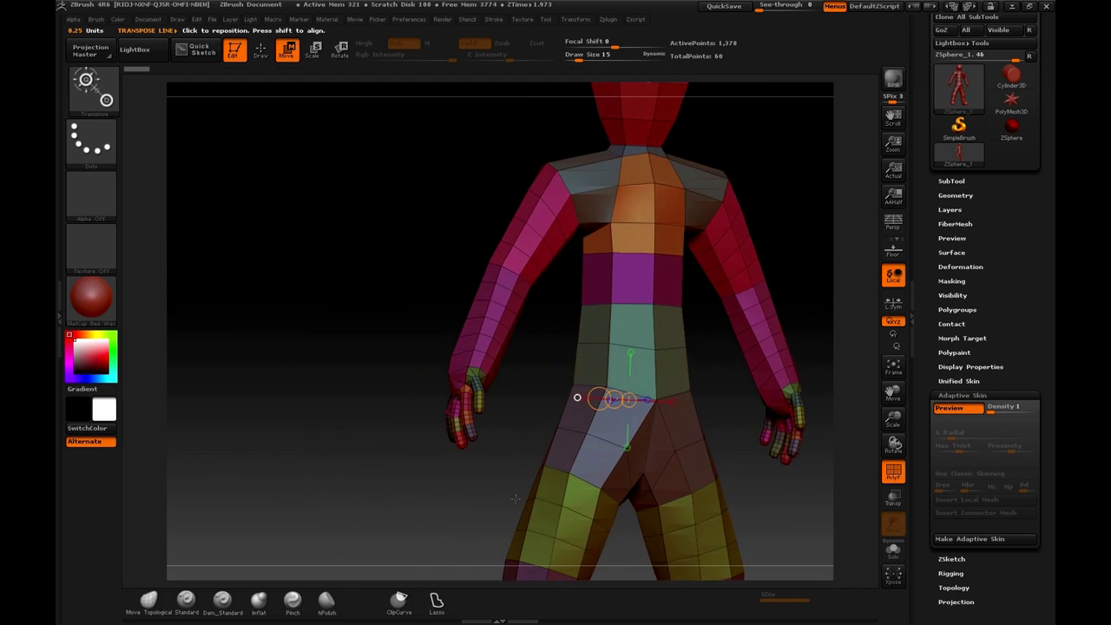
left_click_drag(888, 419, 866, 399)
left_click_drag(722, 395, 676, 424, "alt")
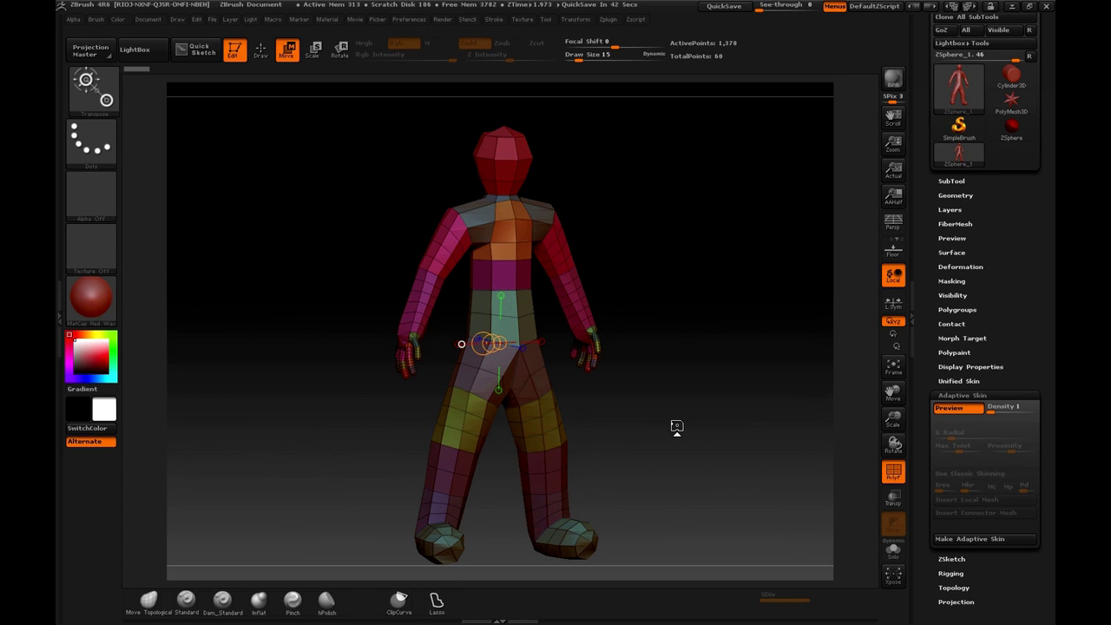
left_click_drag(807, 405, 717, 439)
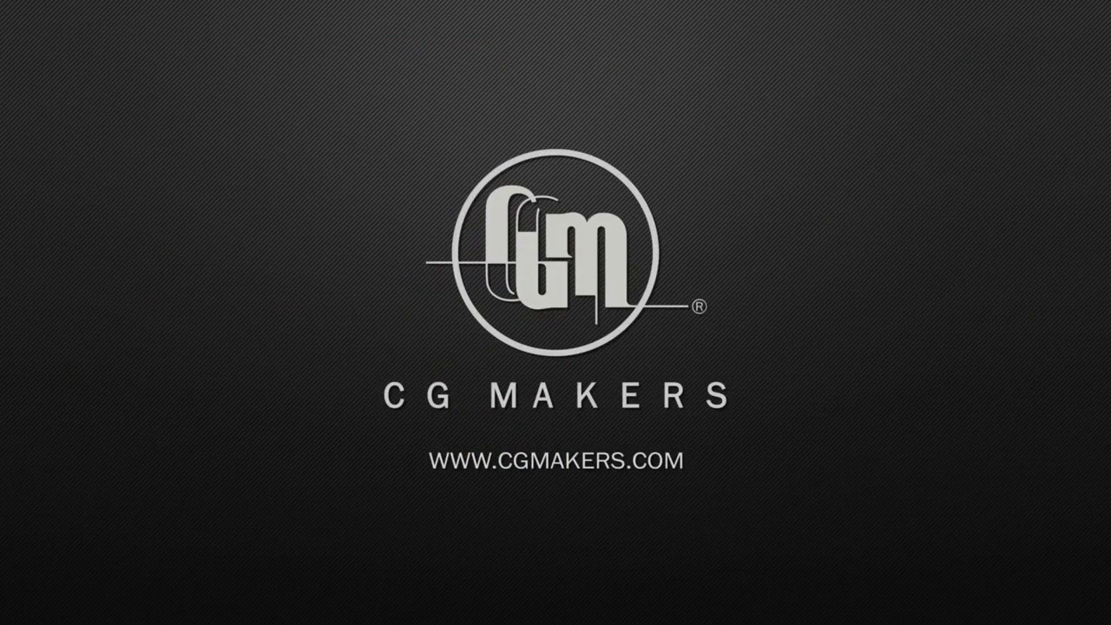